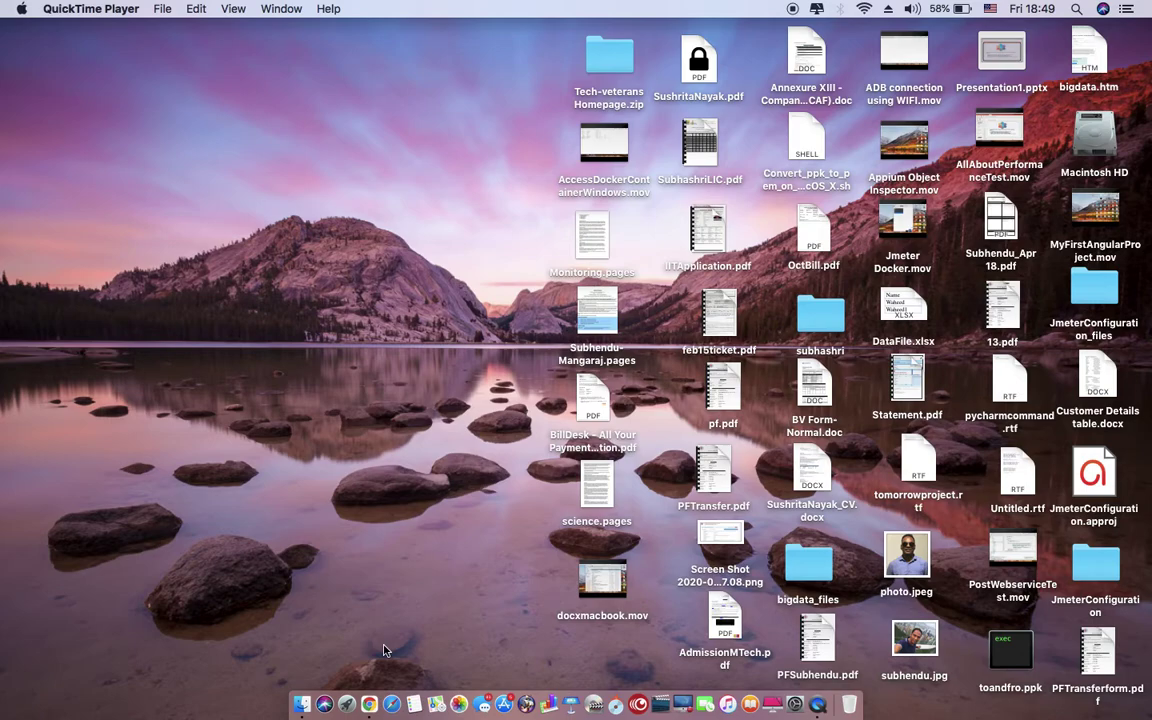
# - Open a new Chrome browser window
pyautogui.click(370, 697)
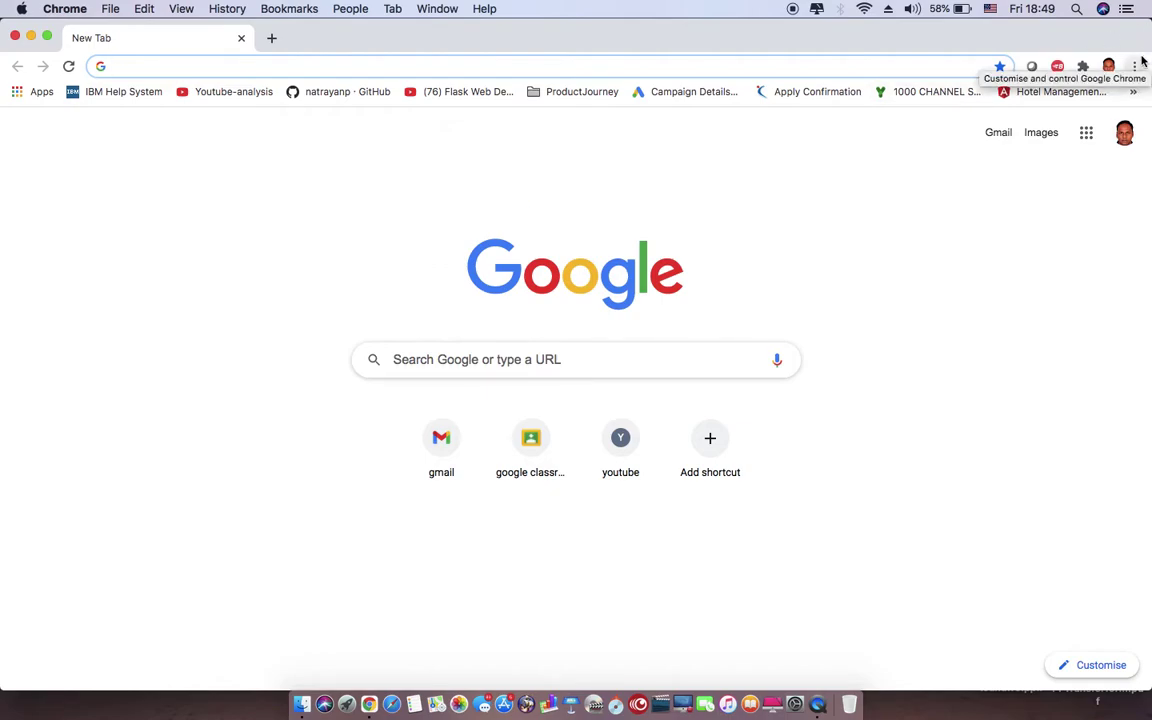
pyautogui.click(1140, 65)
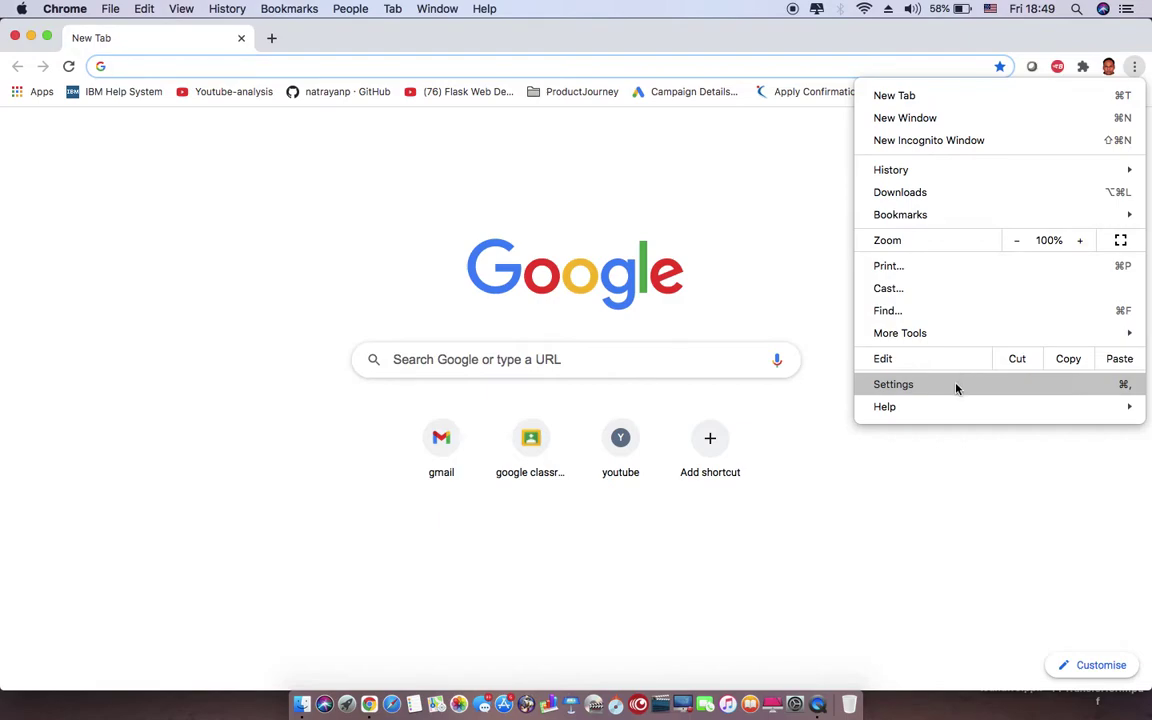
pyautogui.moveTo(978, 330)
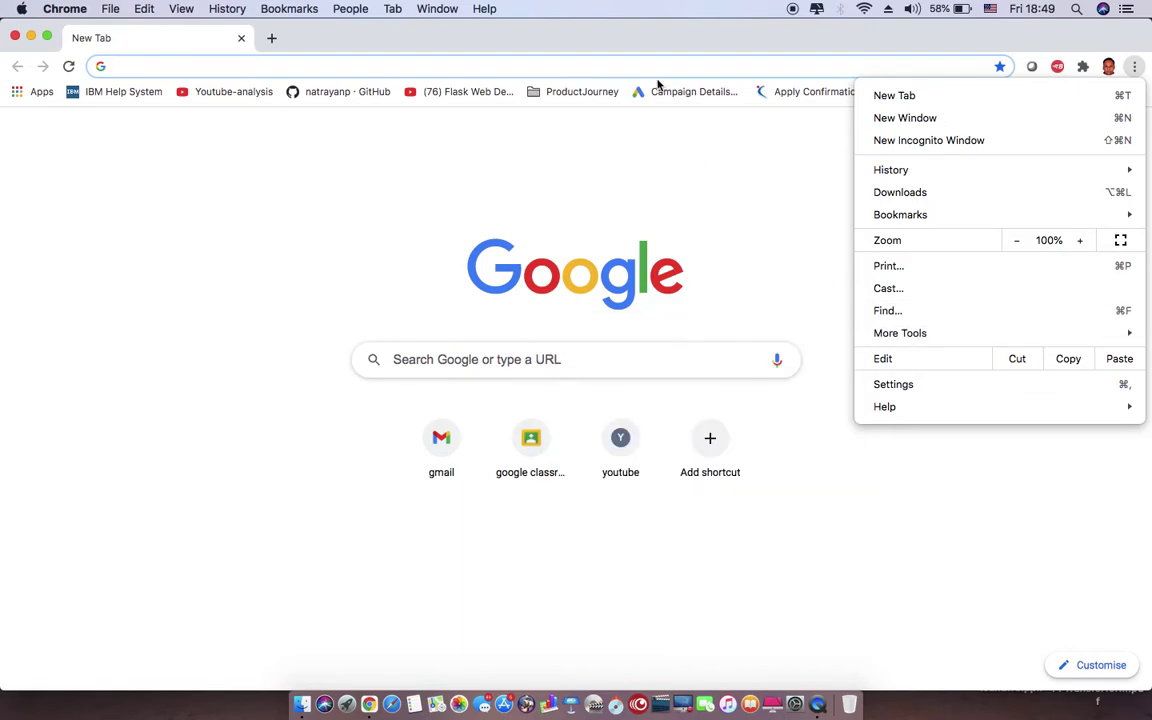
pyautogui.click(637, 42)
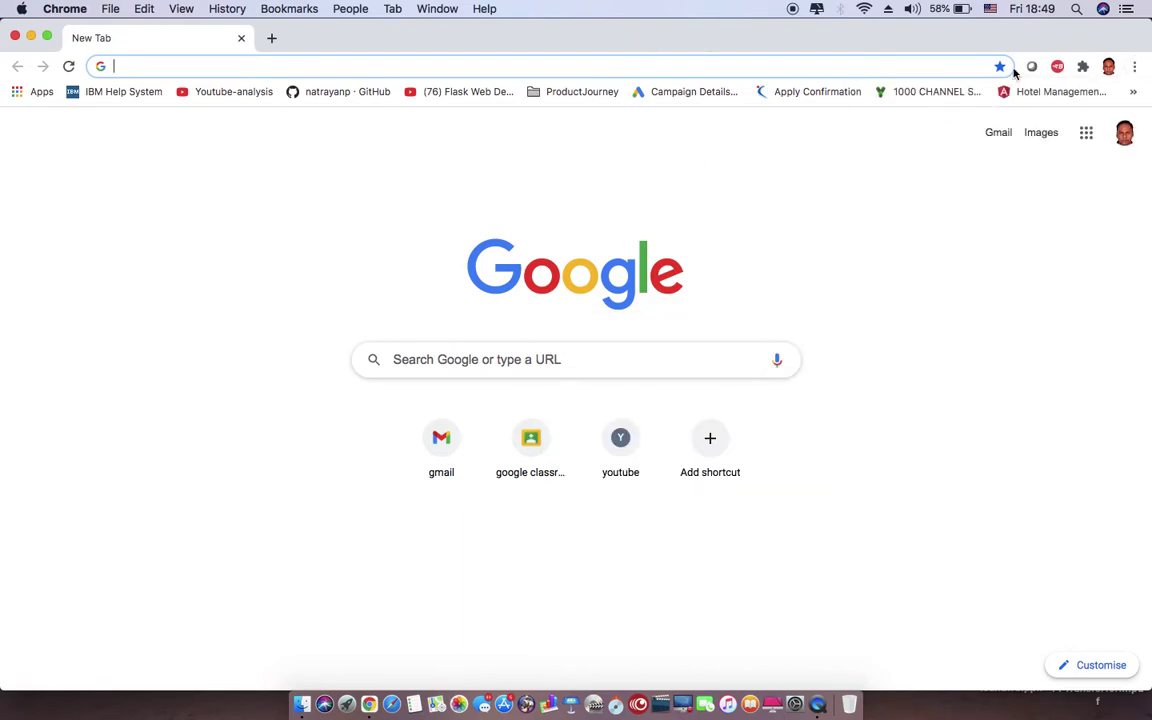
# - Open the browser's Extensions page and go from there to the Chrome Web Store
pyautogui.click(1134, 66)
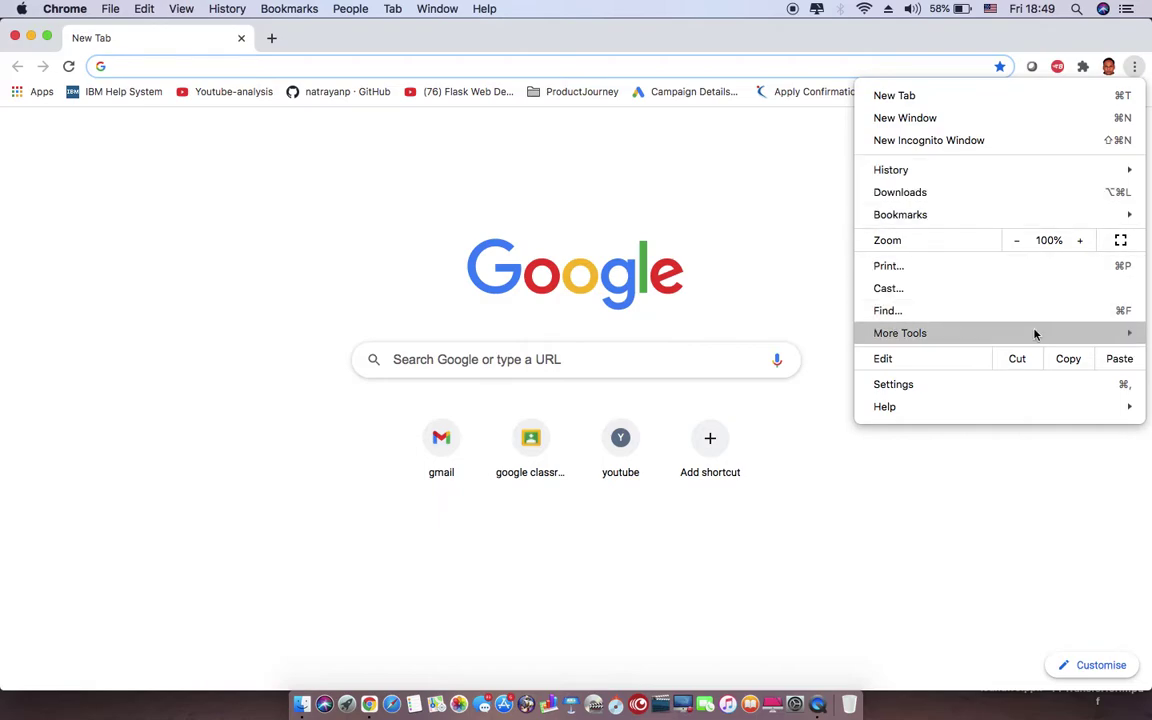
pyautogui.moveTo(1031, 335)
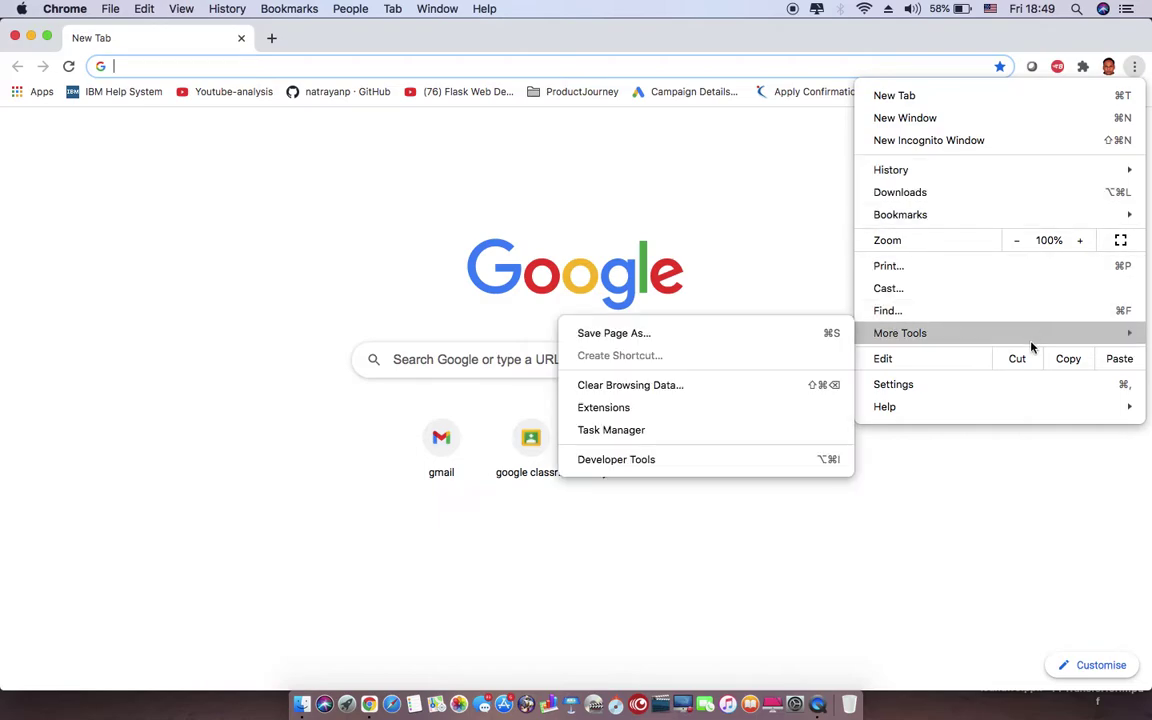
pyautogui.click(650, 405)
pyautogui.click(29, 104)
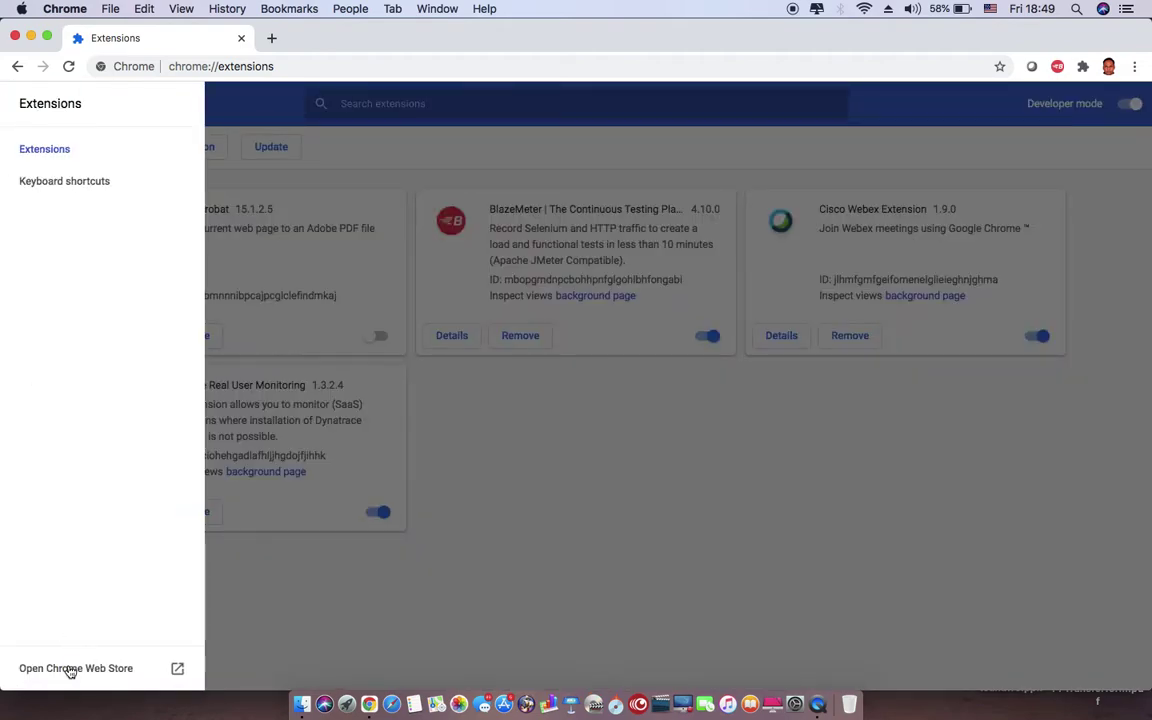
pyautogui.click(70, 668)
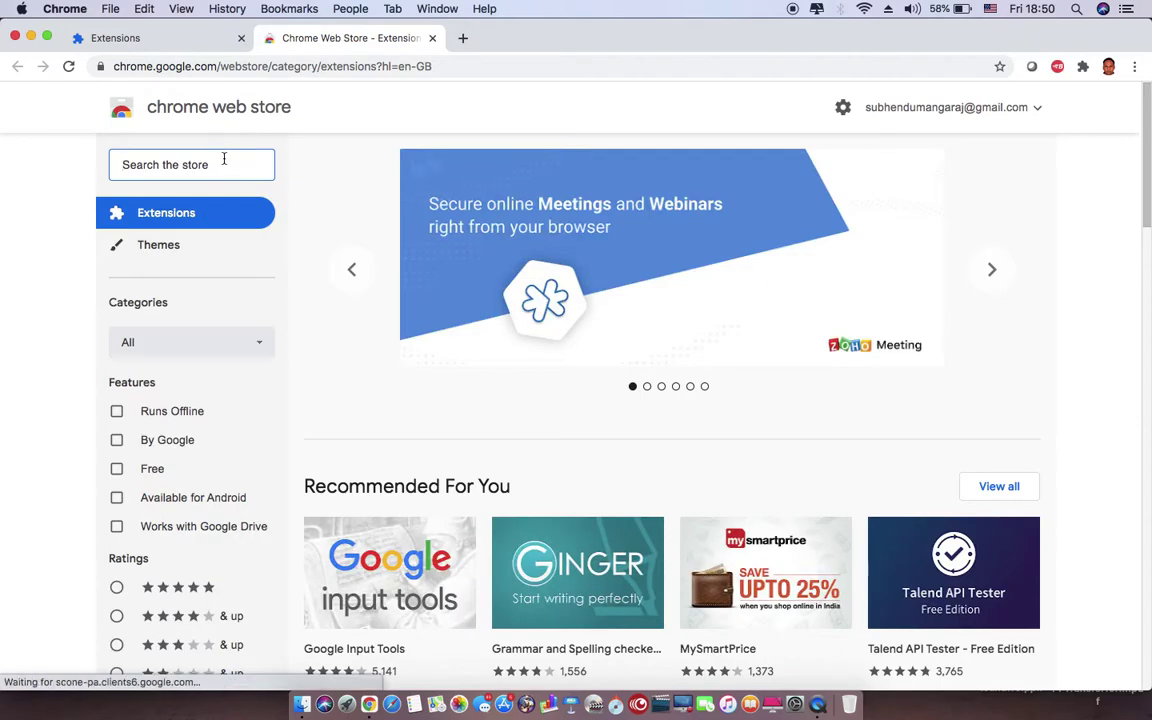
# - Search the store for "lighthouse" and add the Lighthouse extension offered by developers.google.com/web to Chrome
pyautogui.write('lighthouse')
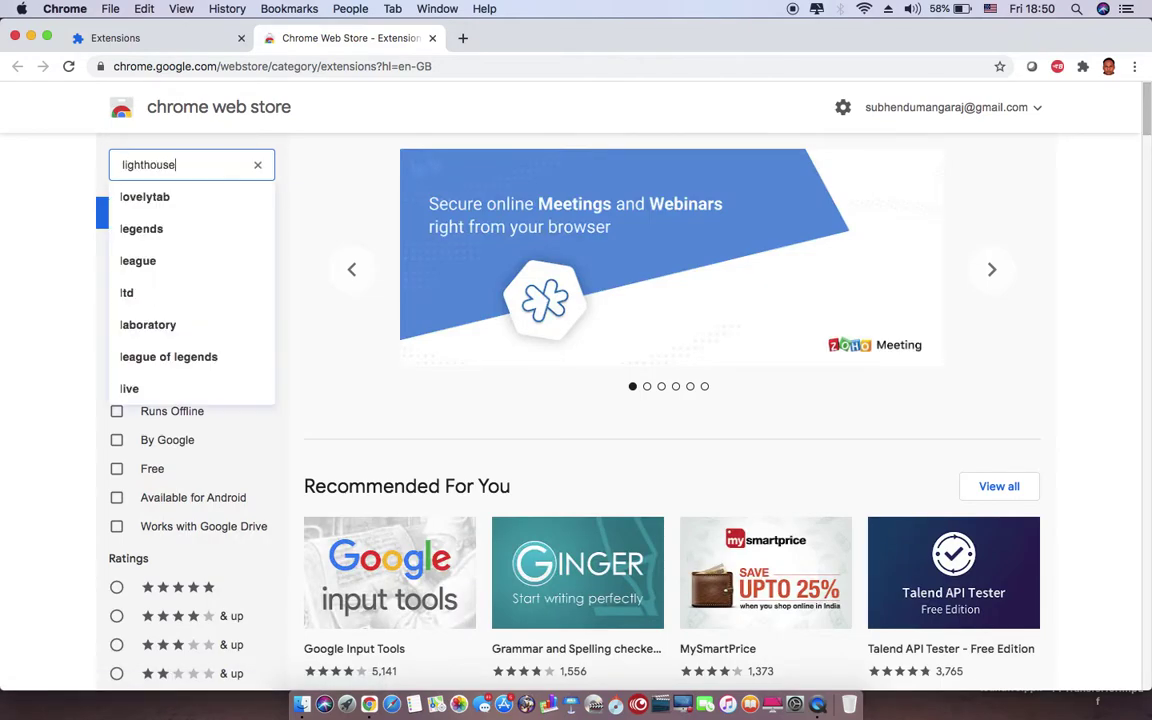
pyautogui.press('Return')
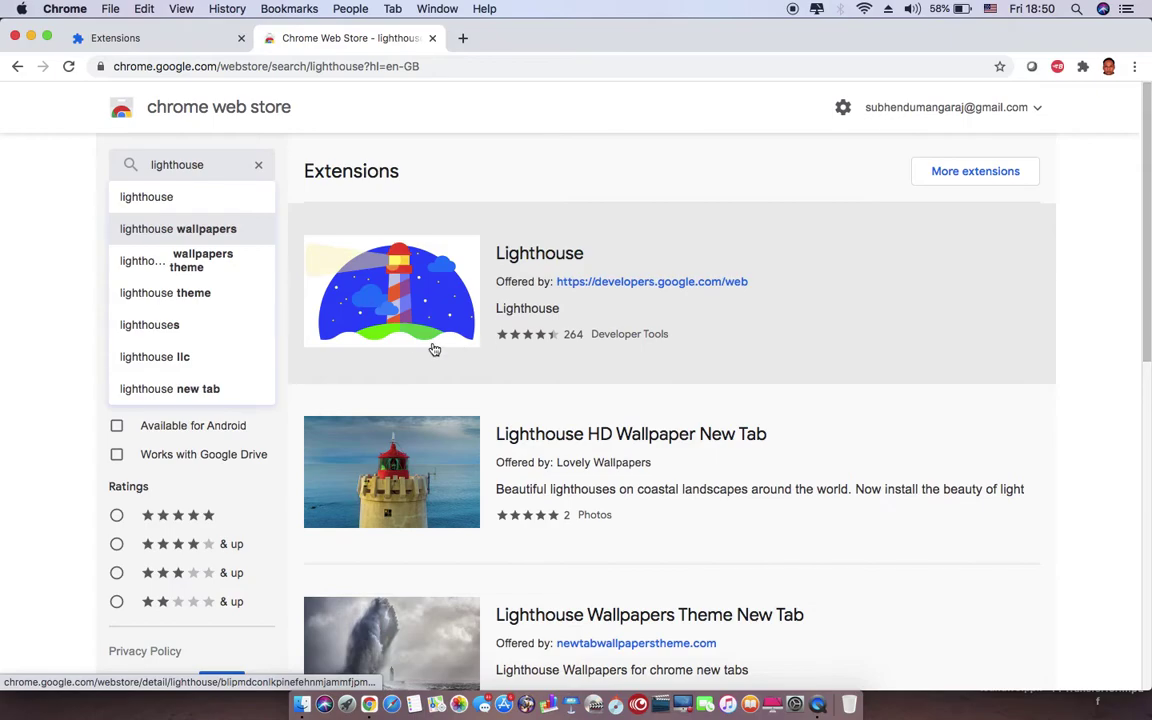
pyautogui.click(374, 312)
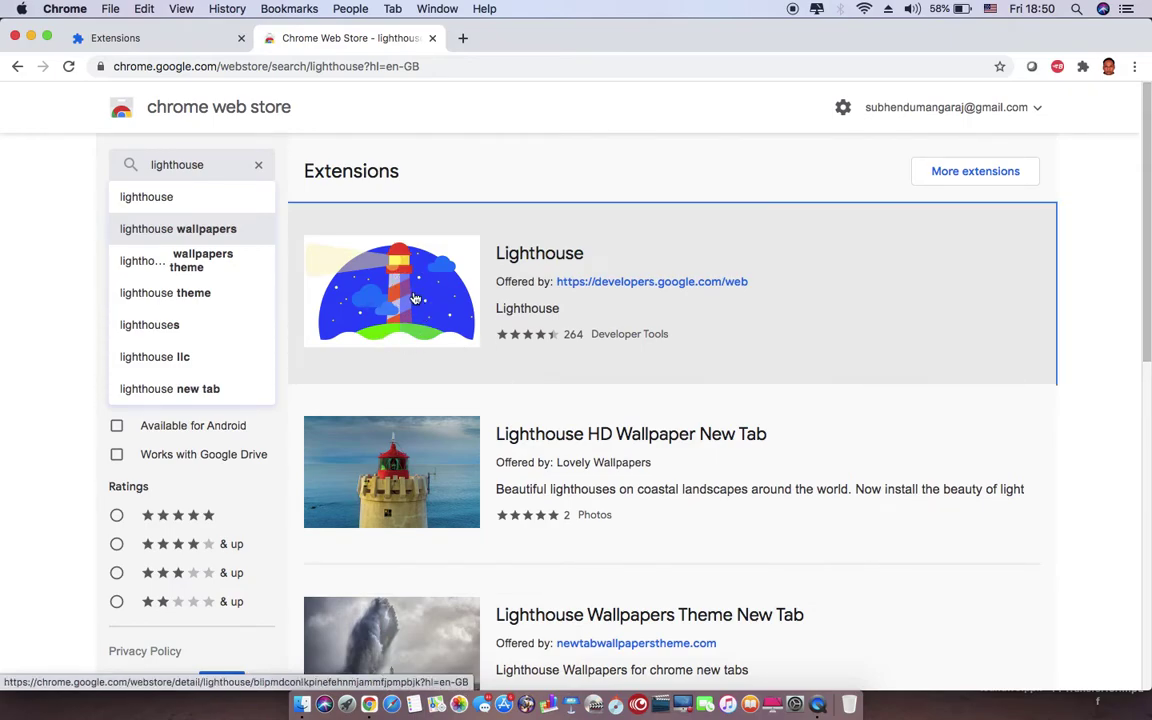
pyautogui.click(924, 222)
pyautogui.click(716, 143)
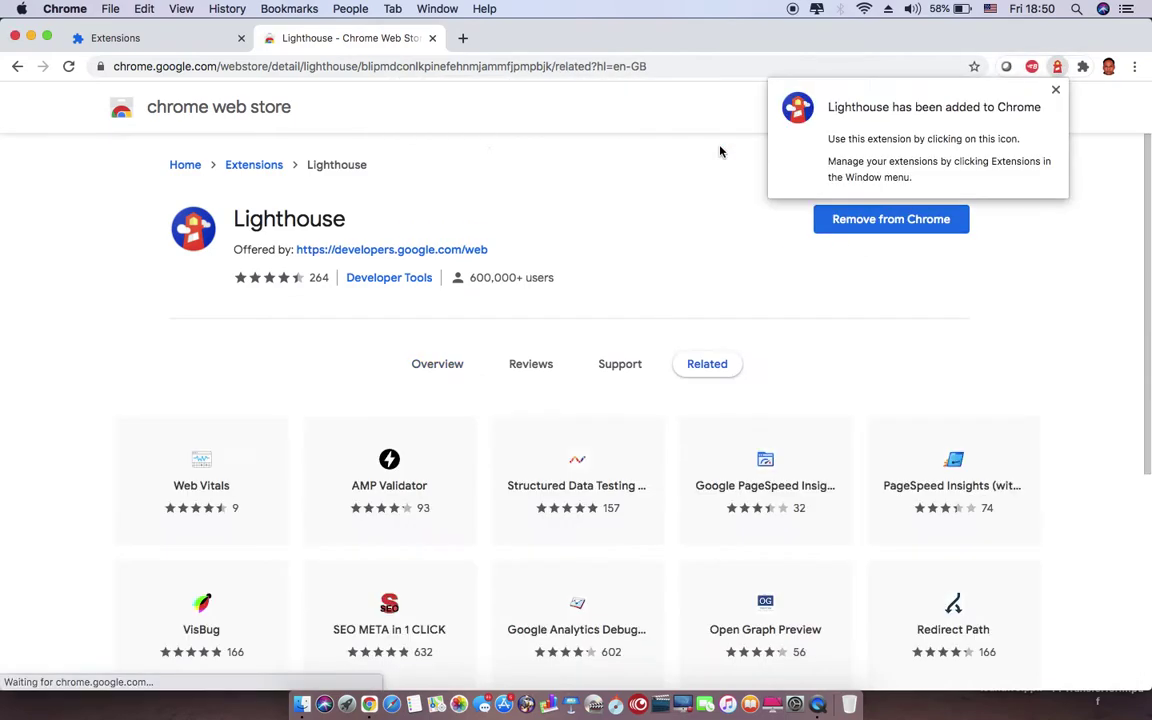
pyautogui.click(1056, 91)
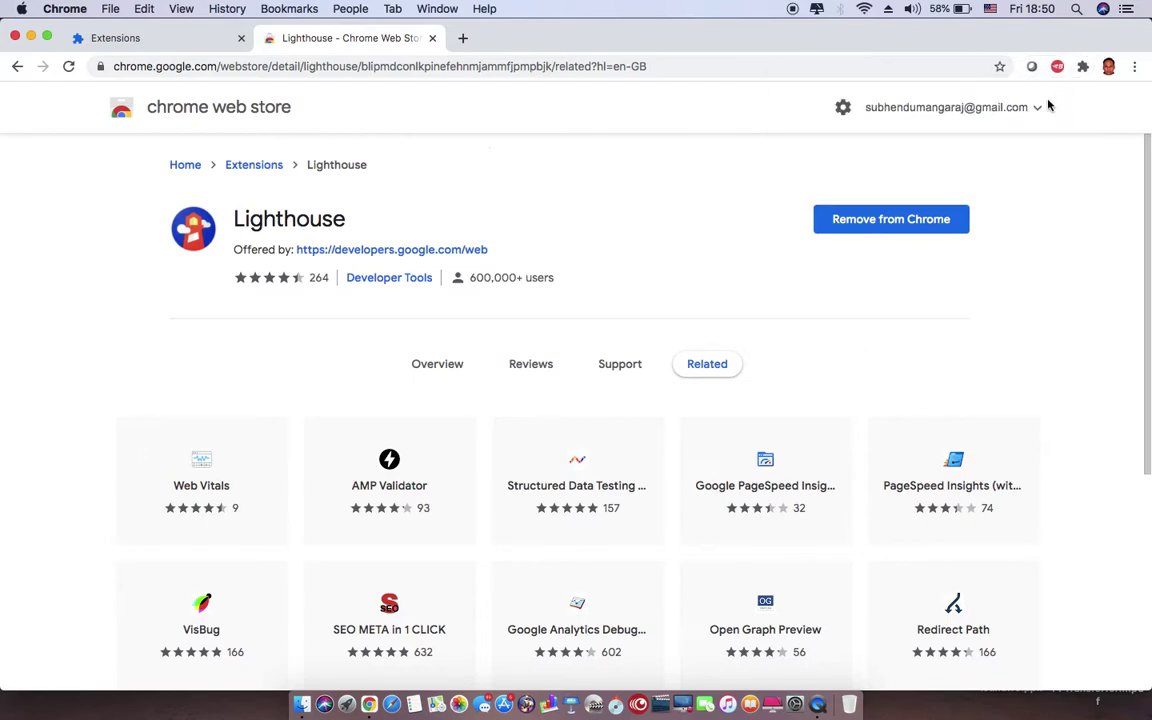
# - Pin the Lighthouse extension beside the address bar, and close the Web Store and Extensions pages
pyautogui.click(1087, 67)
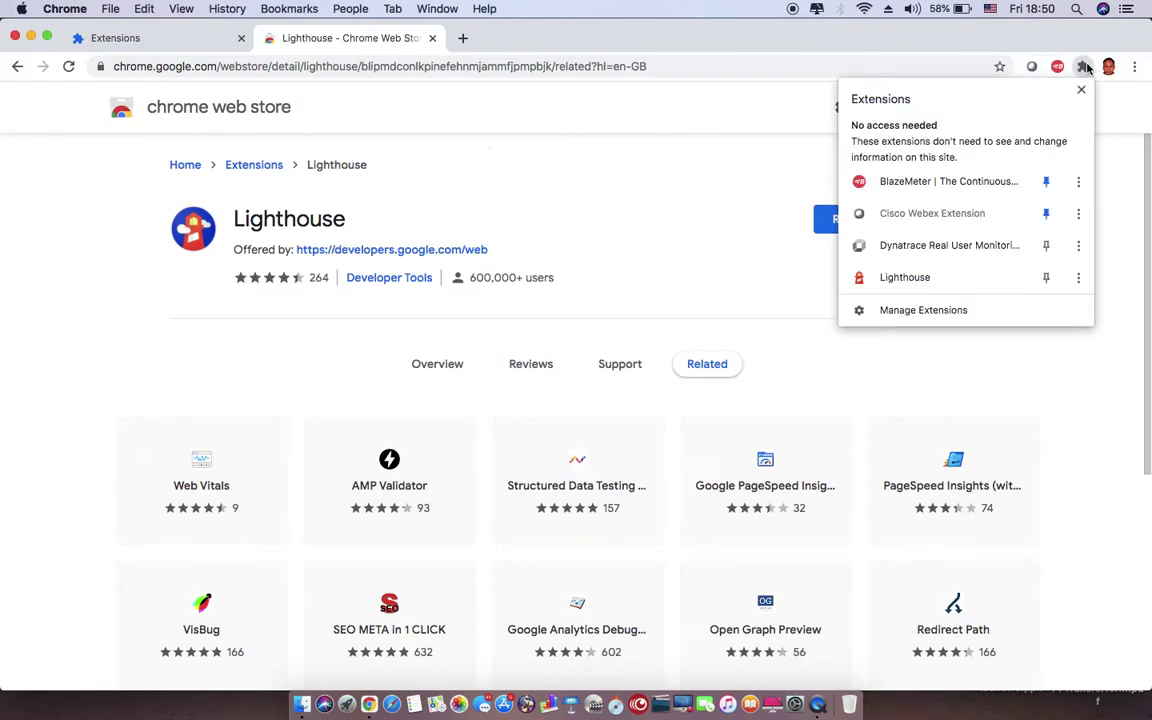
pyautogui.click(1047, 281)
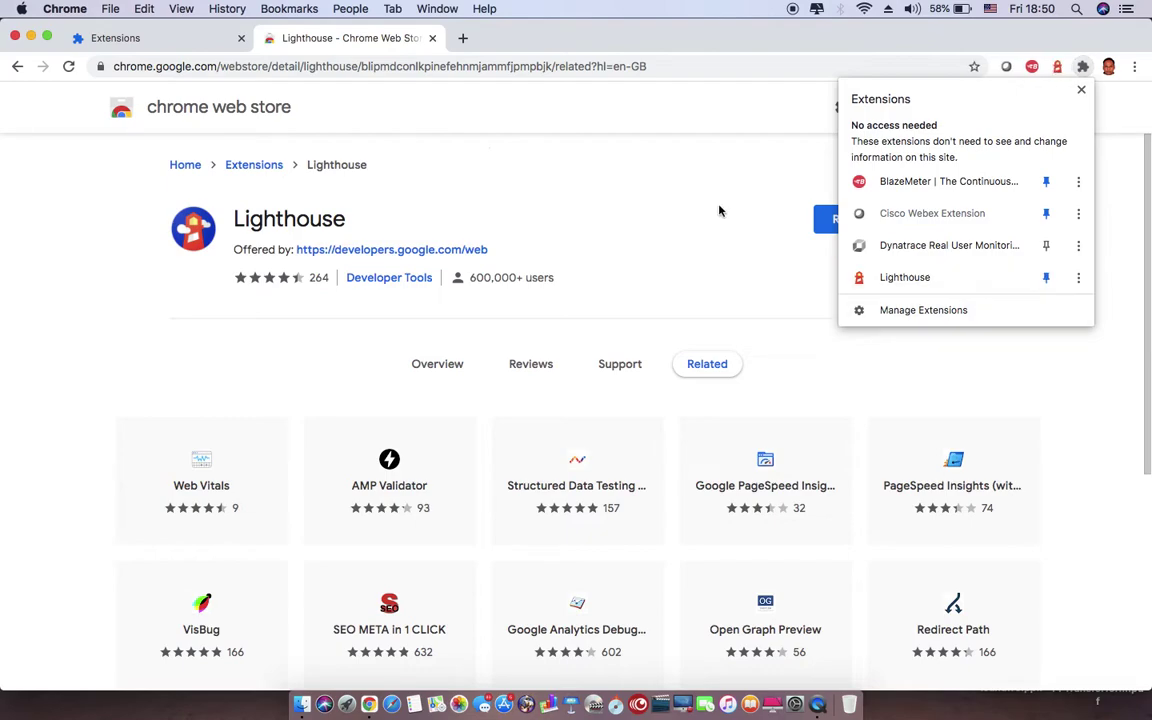
pyautogui.click(740, 100)
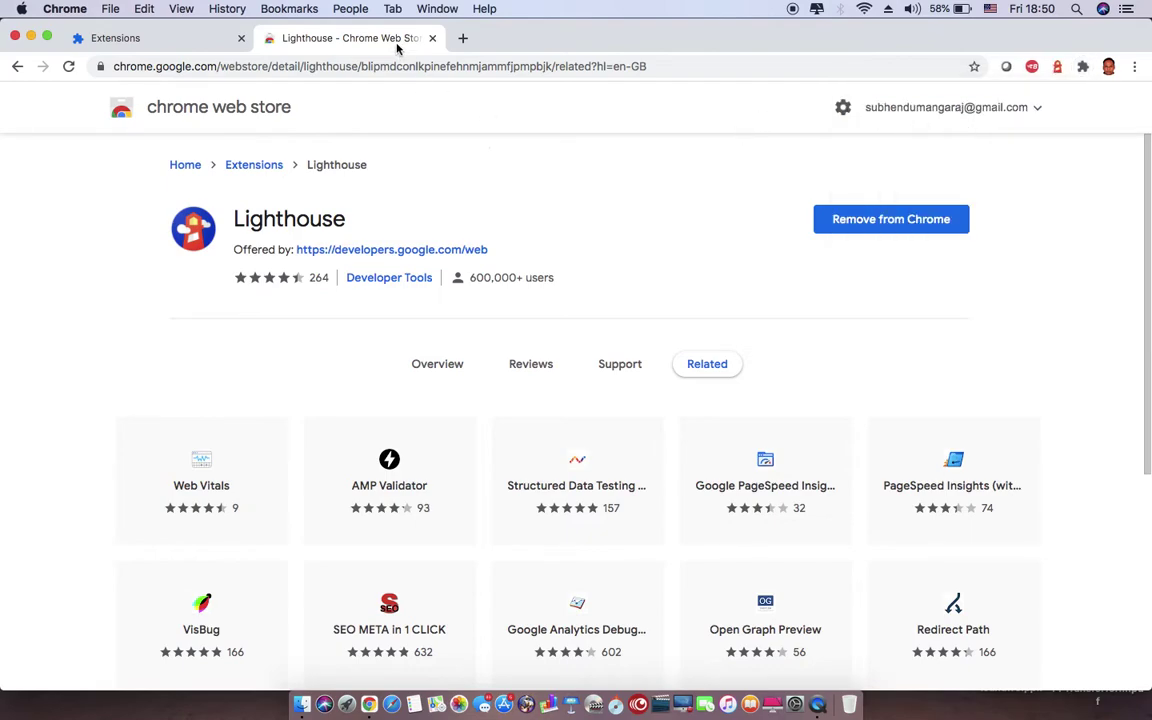
pyautogui.click(433, 39)
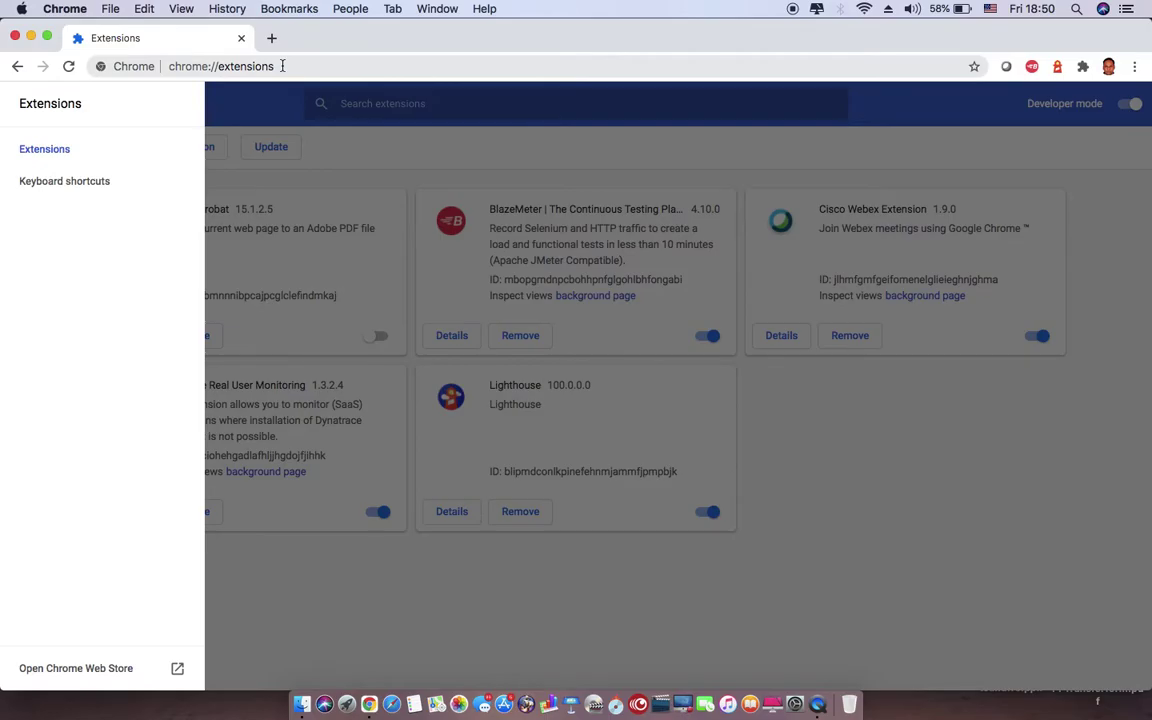
pyautogui.click(241, 39)
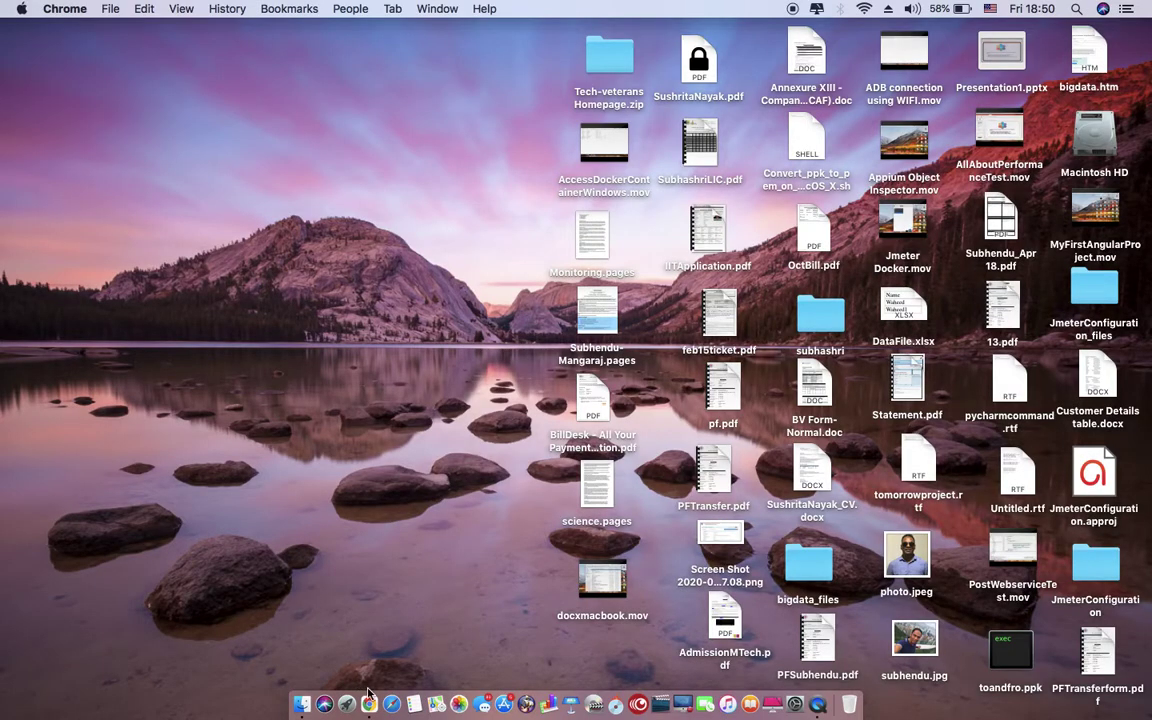
# - Load google.com in a new Chrome window and generate a Lighthouse report for it
pyautogui.click(370, 700)
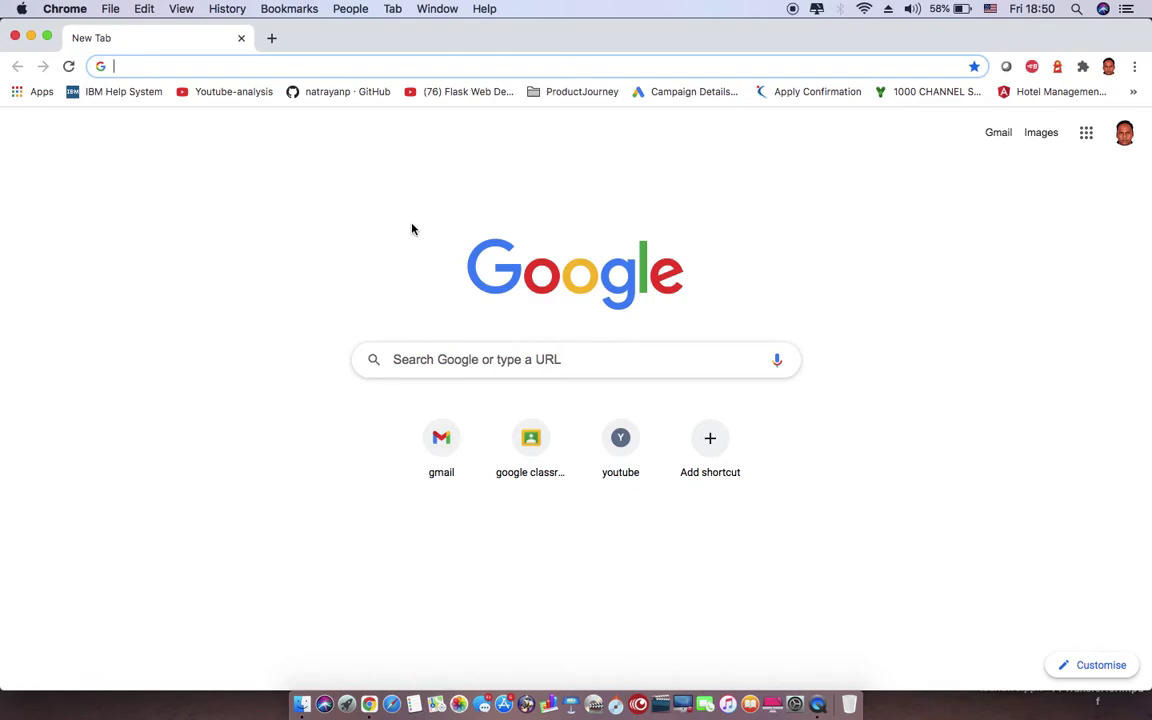
pyautogui.write('goo')
pyautogui.press('Return')
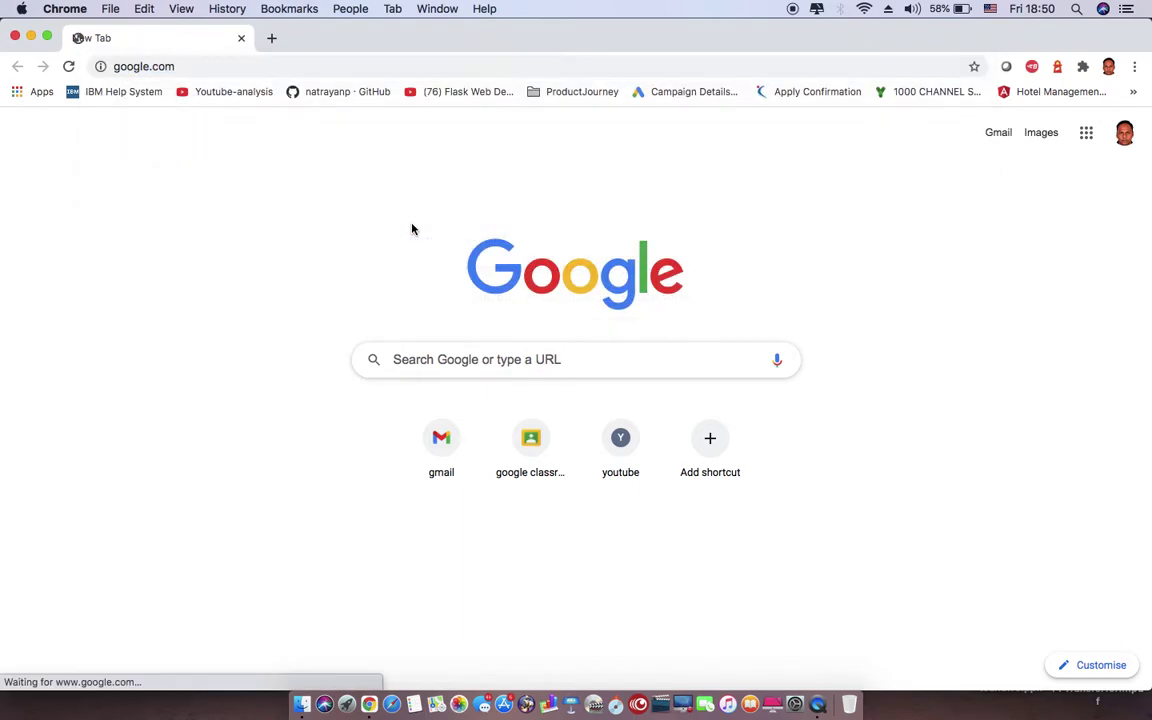
pyautogui.click(1058, 66)
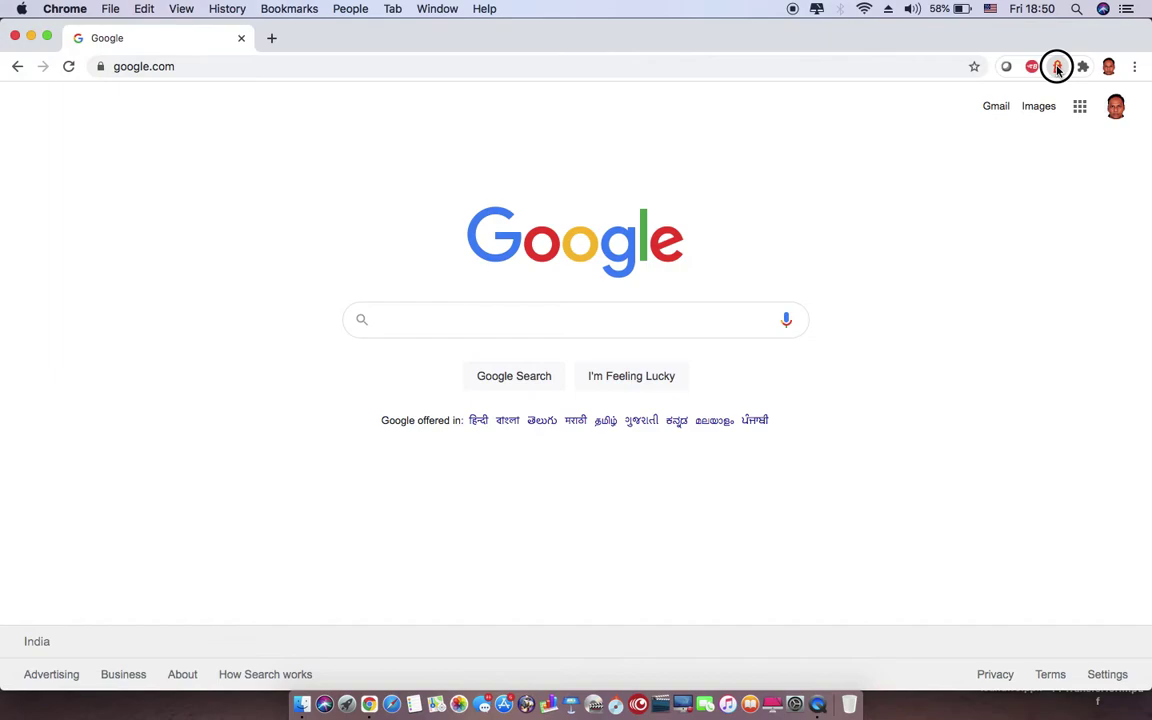
pyautogui.click(989, 172)
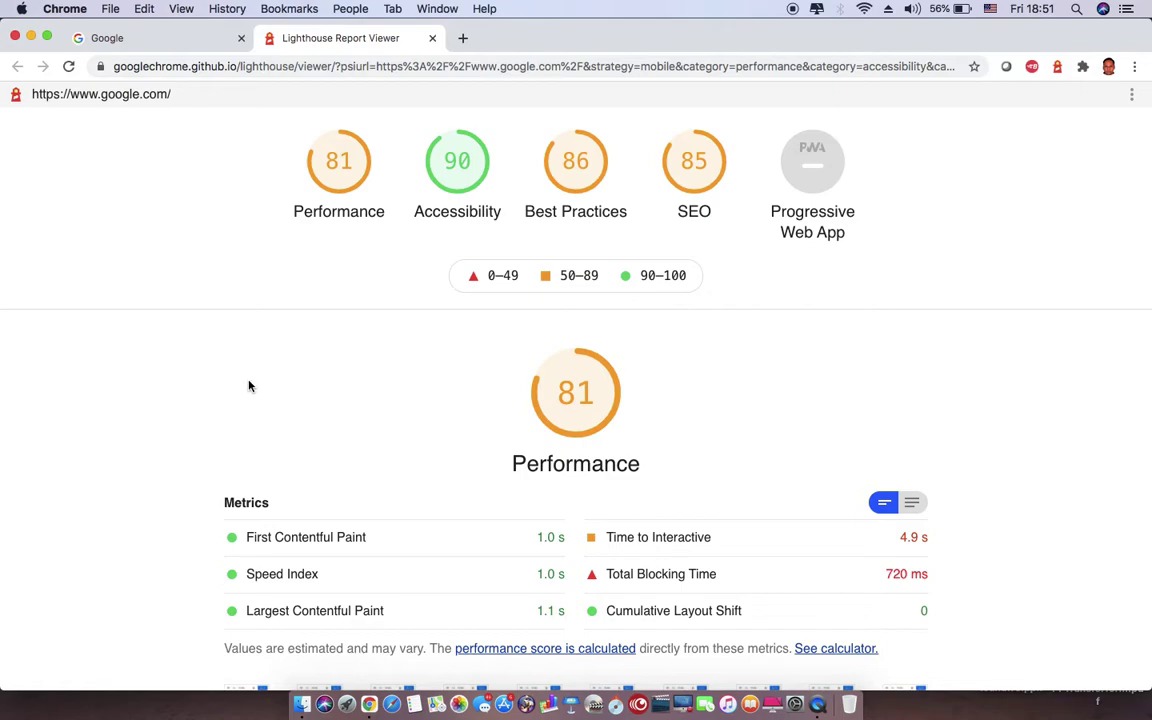
# - Review the Performance, Accessibility, Best Practices and SEO sections of the Lighthouse report for google.com
pyautogui.scroll(-4, 249, 386)
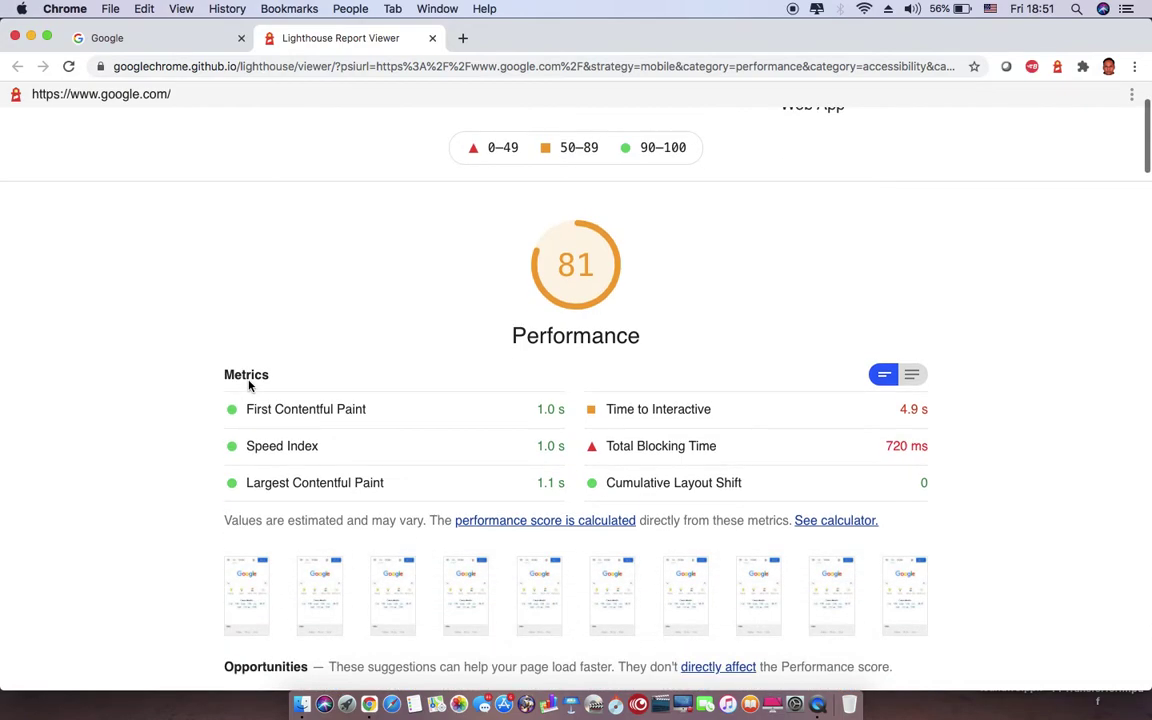
pyautogui.scroll(-5, 249, 386)
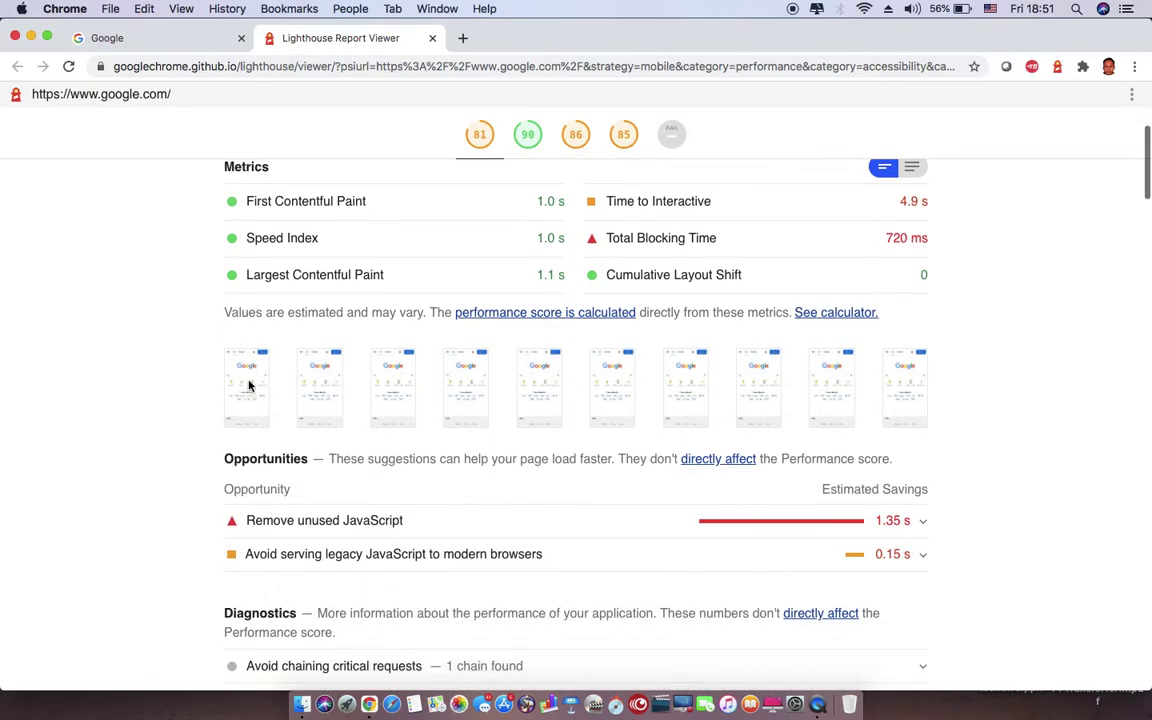
pyautogui.scroll(-5, 249, 386)
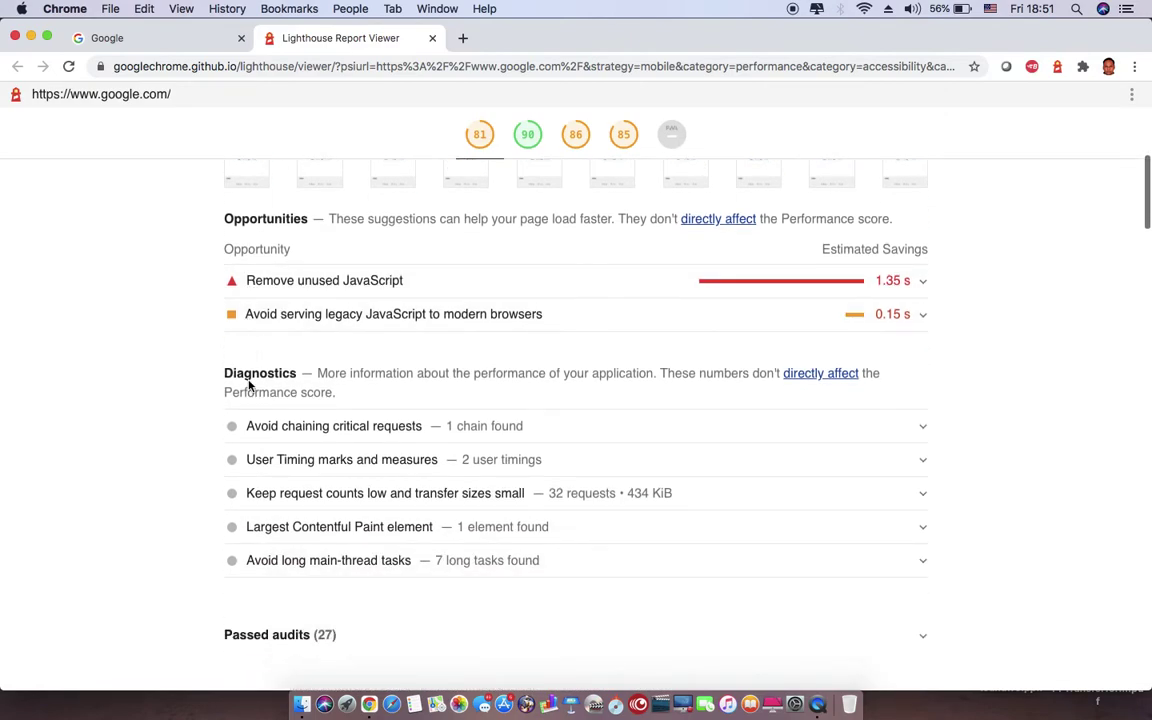
pyautogui.scroll(-5, 249, 386)
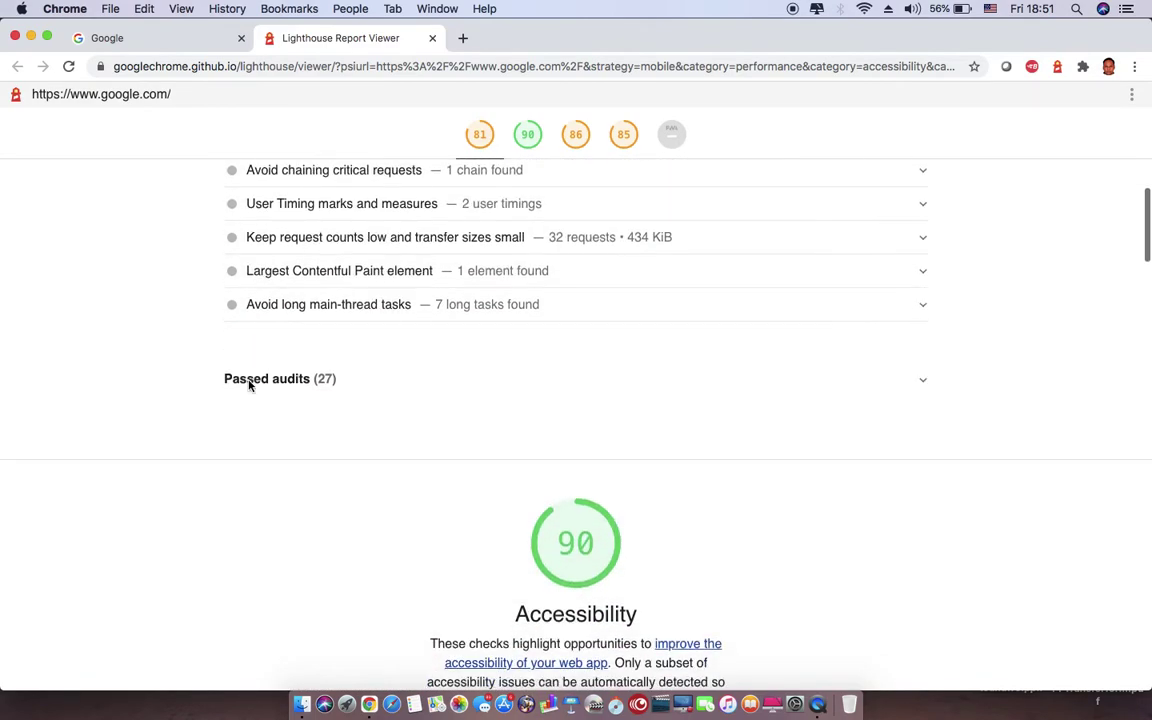
pyautogui.scroll(-5, 249, 386)
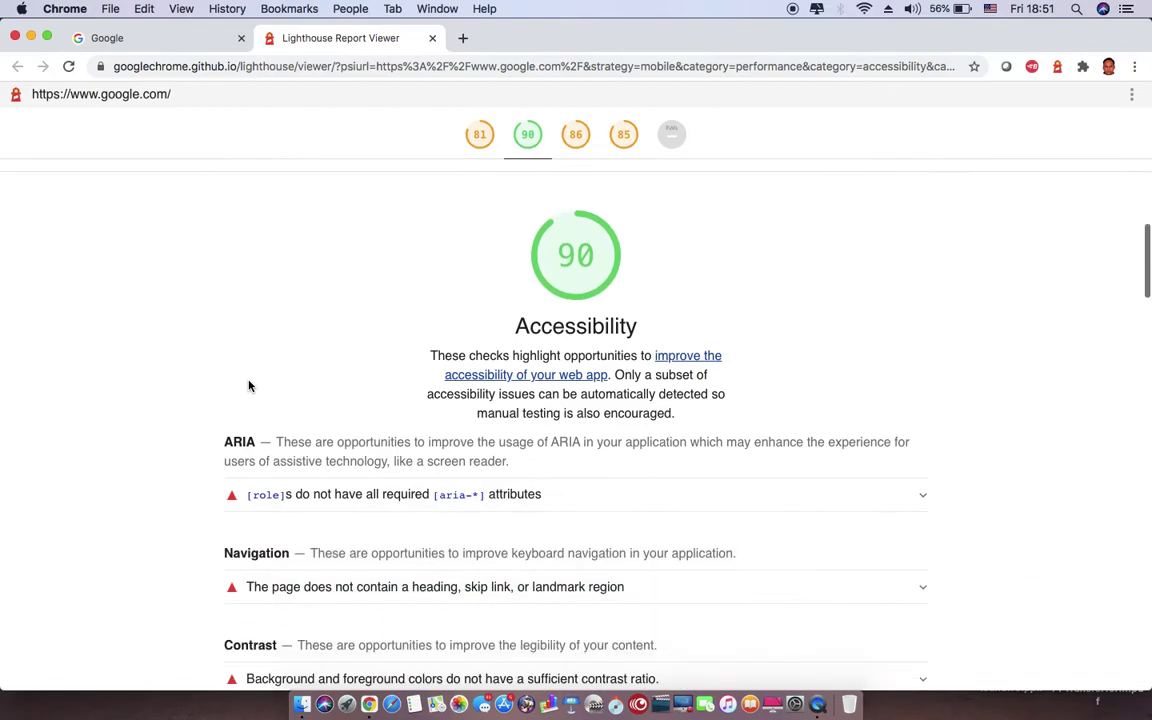
pyautogui.scroll(-5, 249, 386)
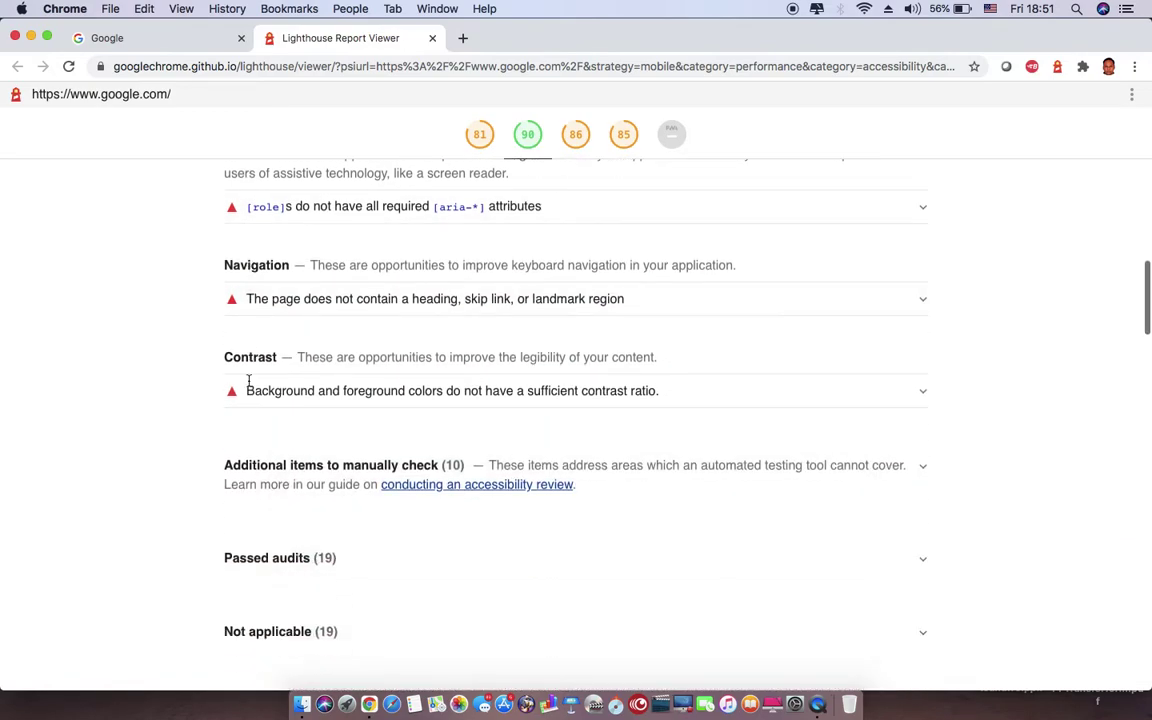
pyautogui.scroll(-8, 249, 386)
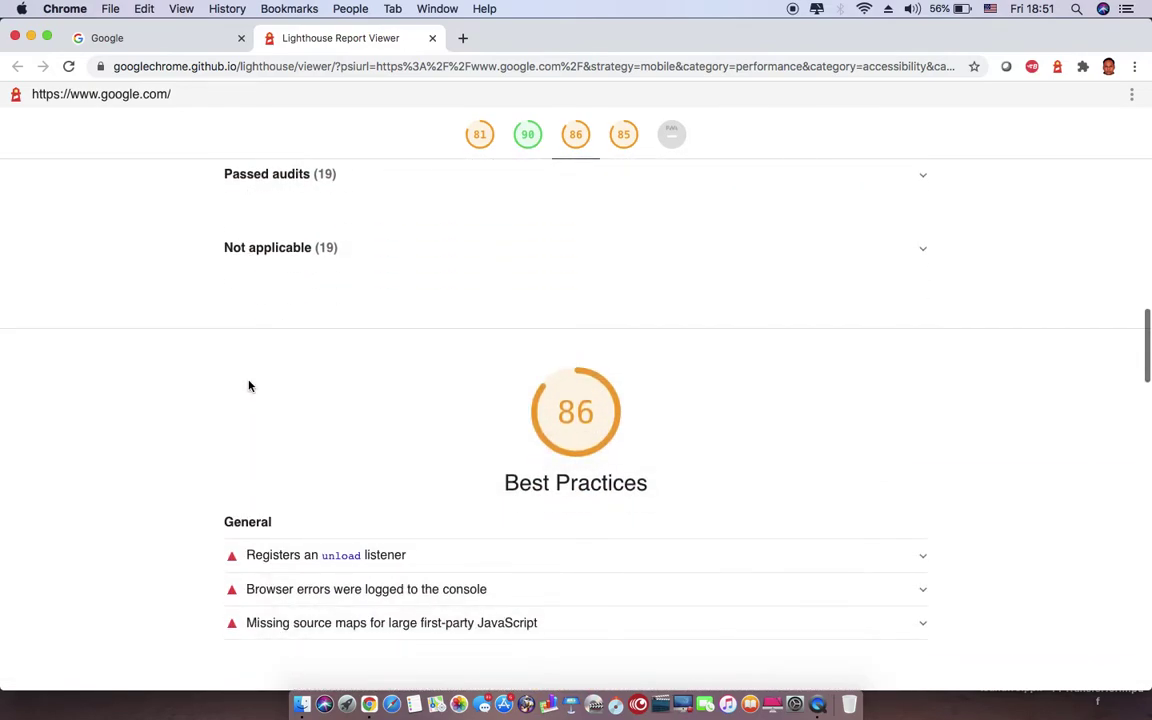
pyautogui.scroll(-2, 249, 386)
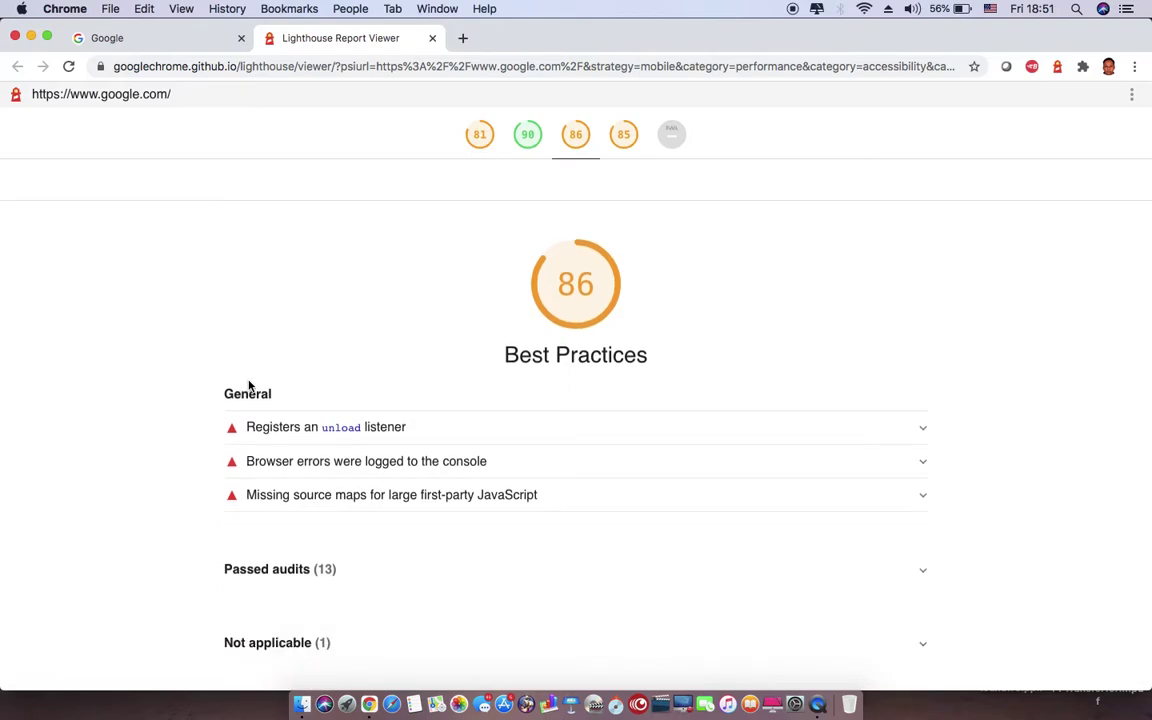
pyautogui.scroll(-6, 249, 386)
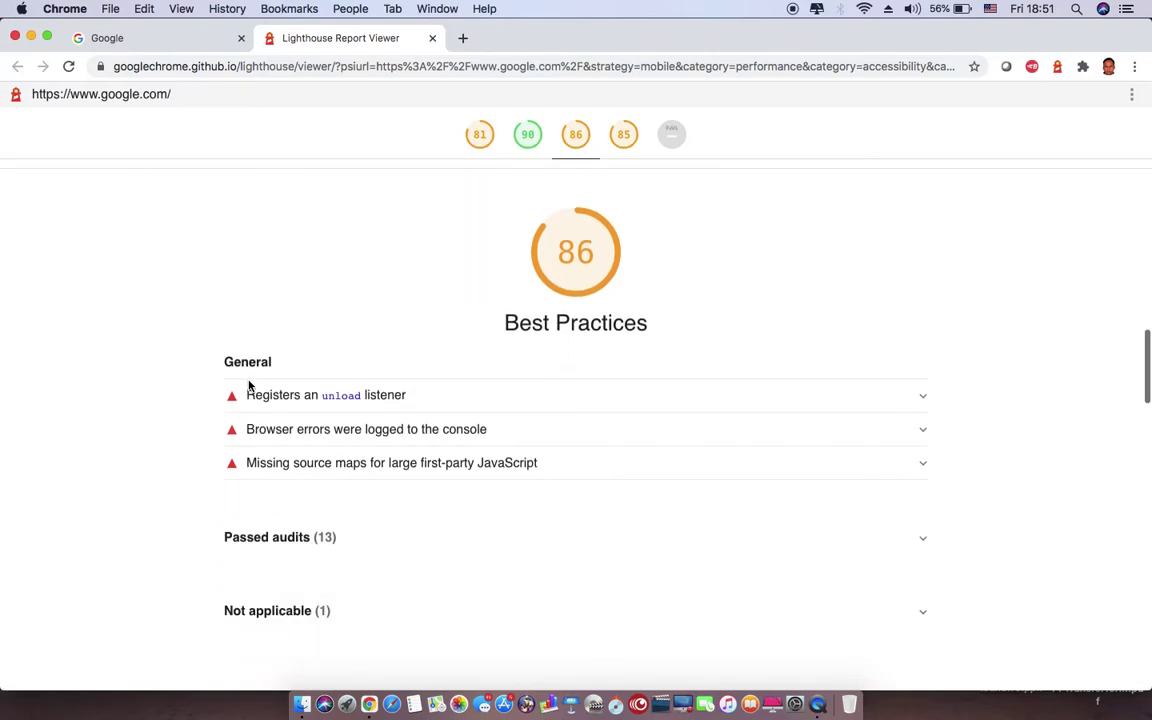
pyautogui.scroll(-3, 249, 386)
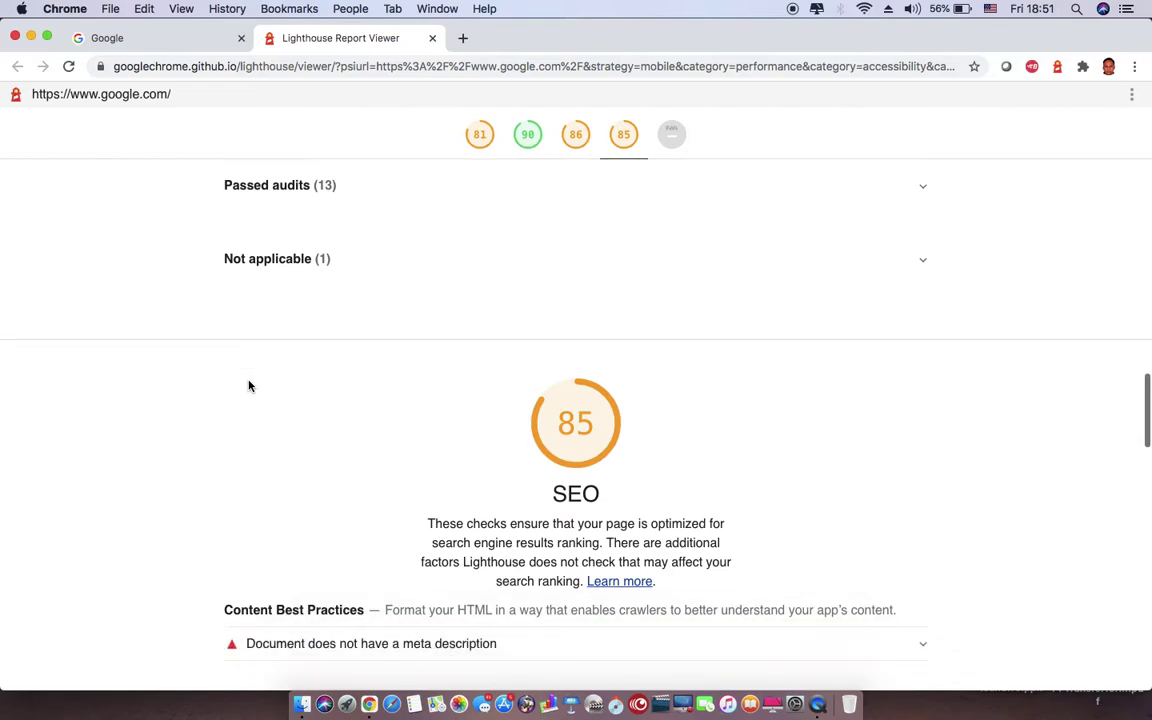
pyautogui.scroll(-6, 249, 386)
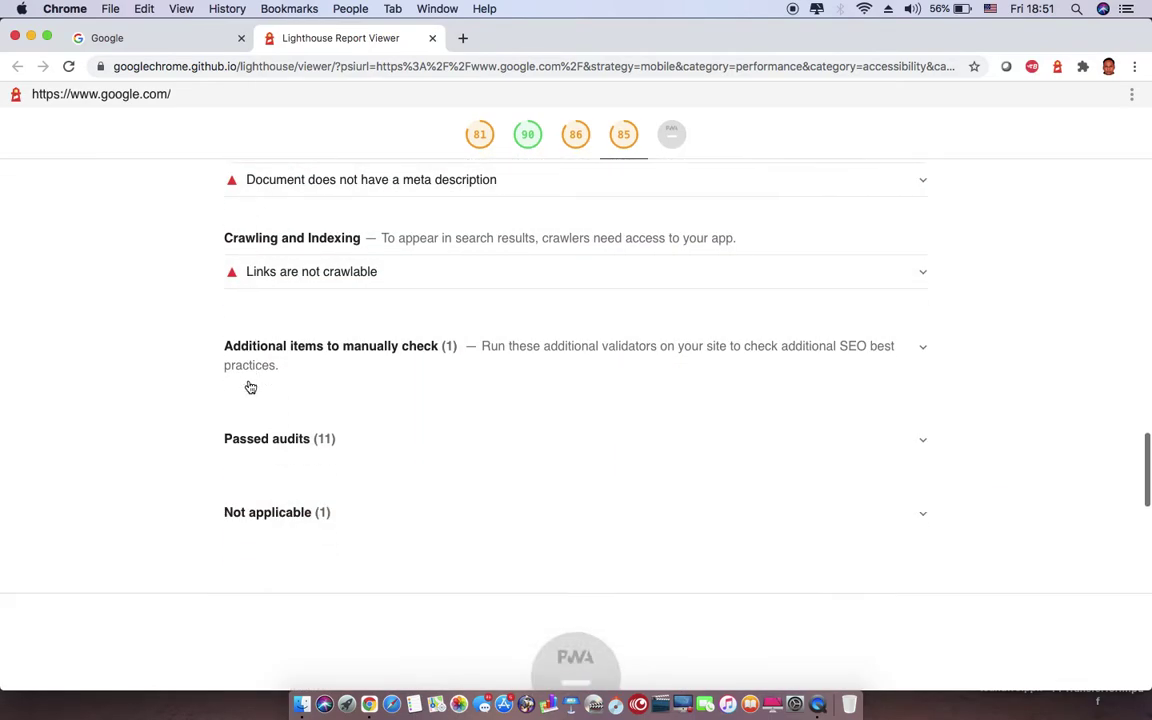
pyautogui.scroll(5, 249, 386)
pyautogui.scroll(15, 249, 386)
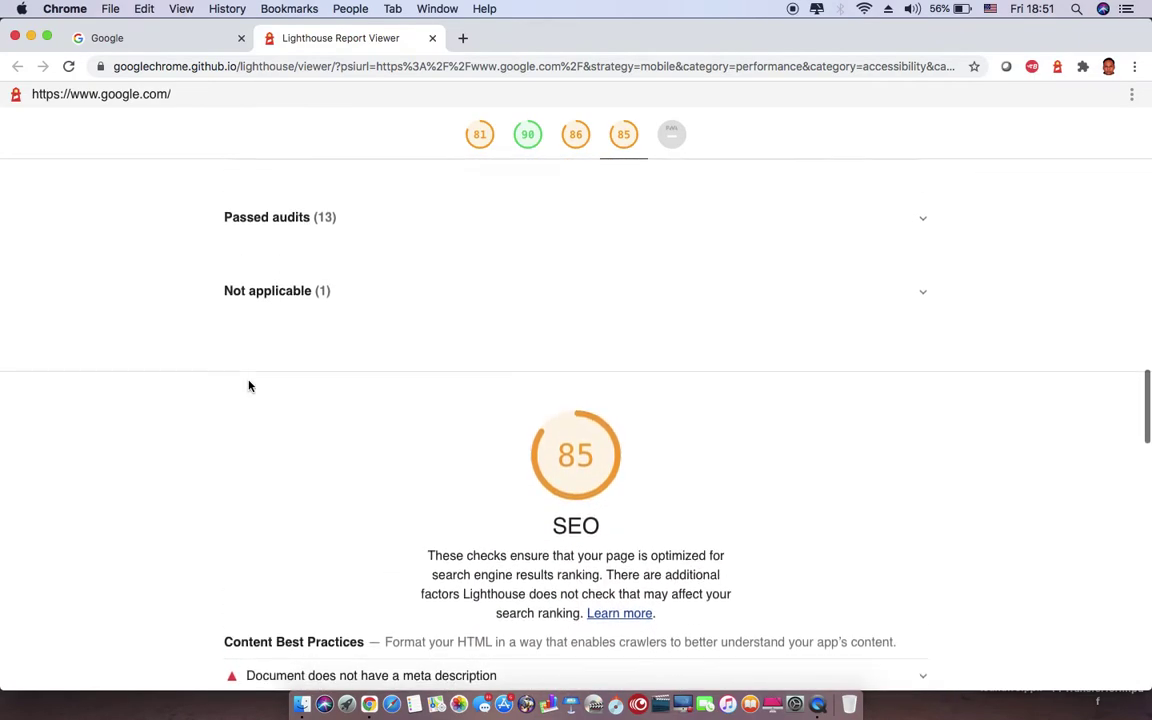
pyautogui.scroll(10, 249, 386)
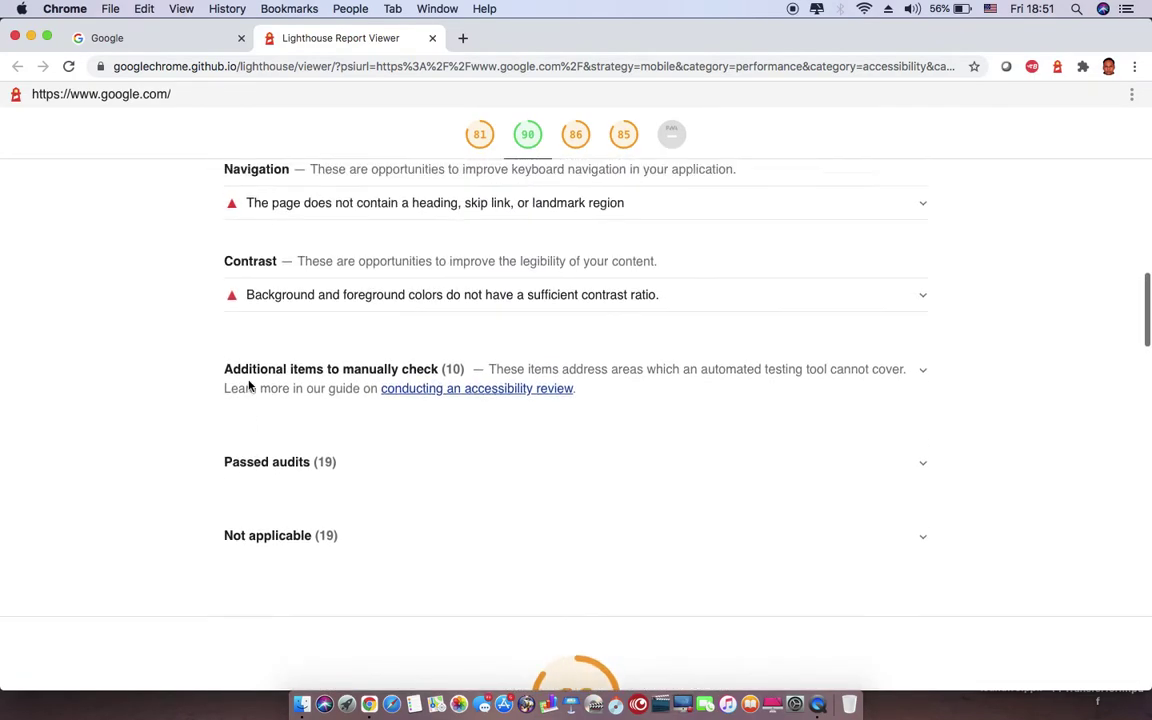
# - Return to the Performance section of the google.com report and review its metrics
pyautogui.scroll(11, 249, 386)
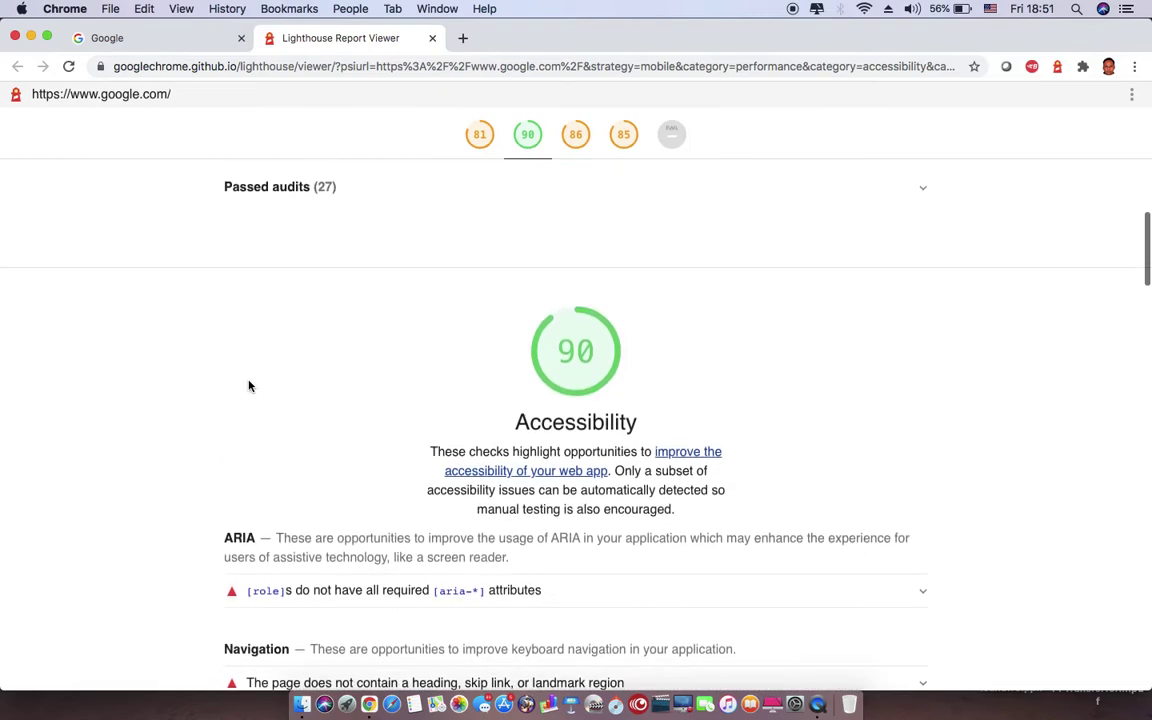
pyautogui.scroll(5, 250, 387)
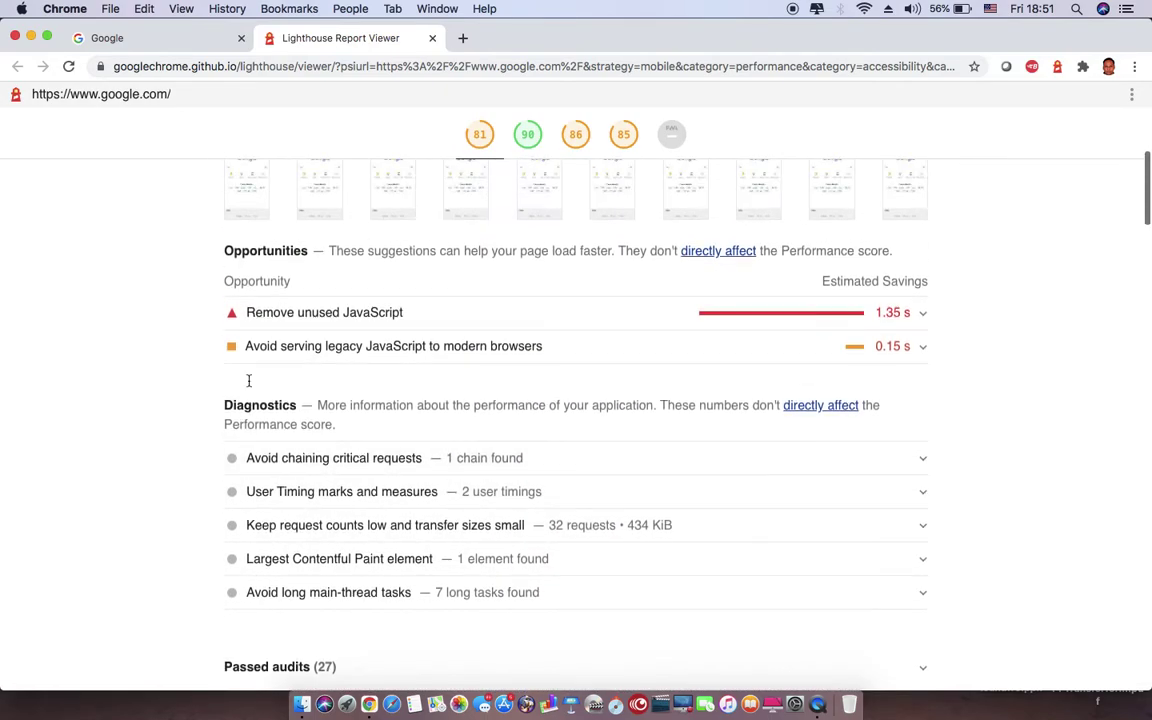
pyautogui.scroll(3, 249, 381)
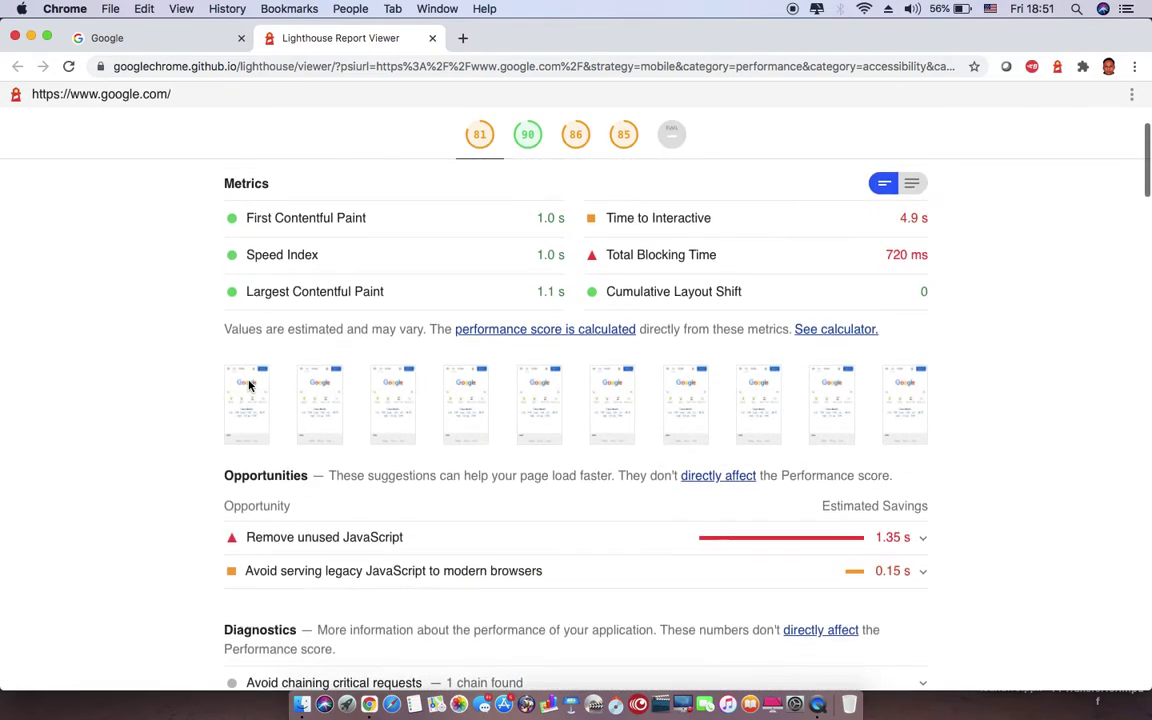
pyautogui.scroll(-1, 249, 383)
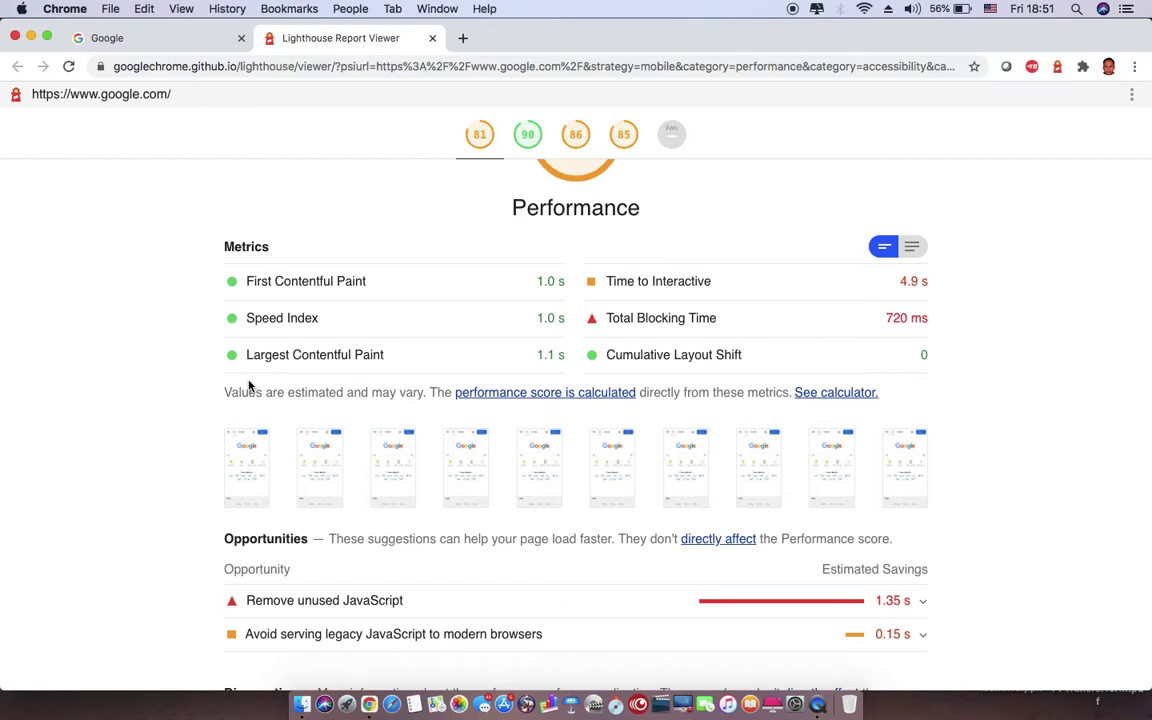
pyautogui.scroll(-1, 249, 385)
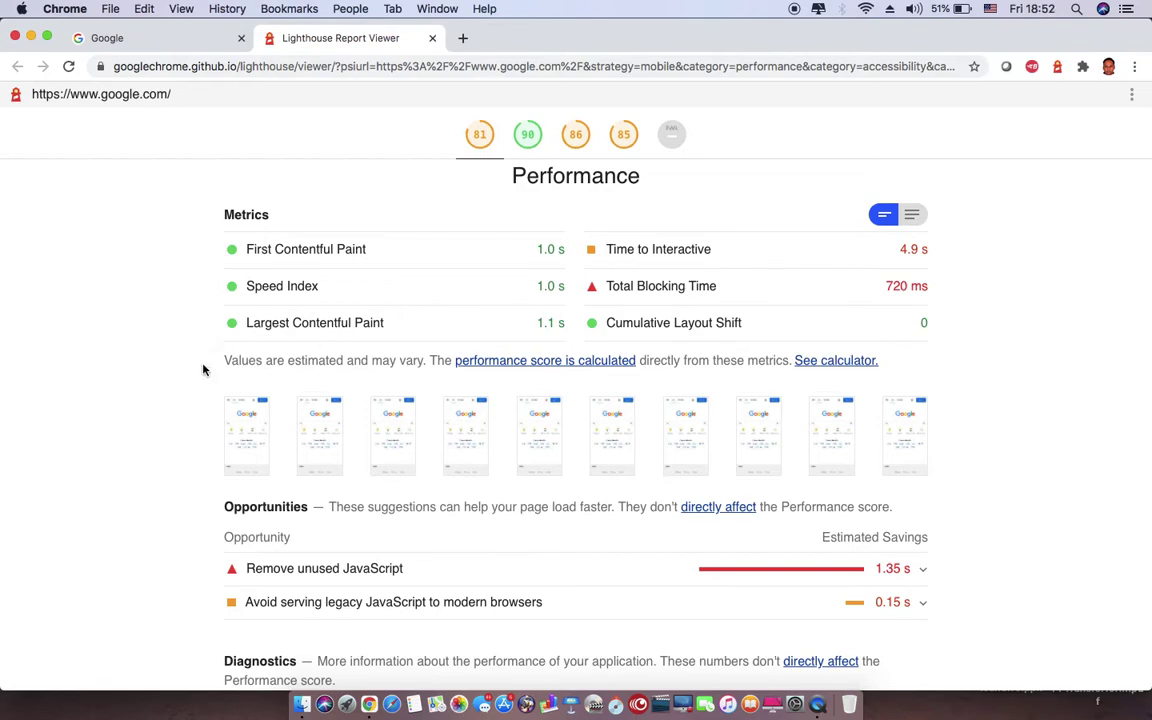
# - Inspect the details of the "Remove unused JavaScript" and "Avoid serving legacy JavaScript to modern browsers" opportunities, collapsing each one after reading
pyautogui.scroll(-2, 175, 404)
pyautogui.scroll(-3, 175, 404)
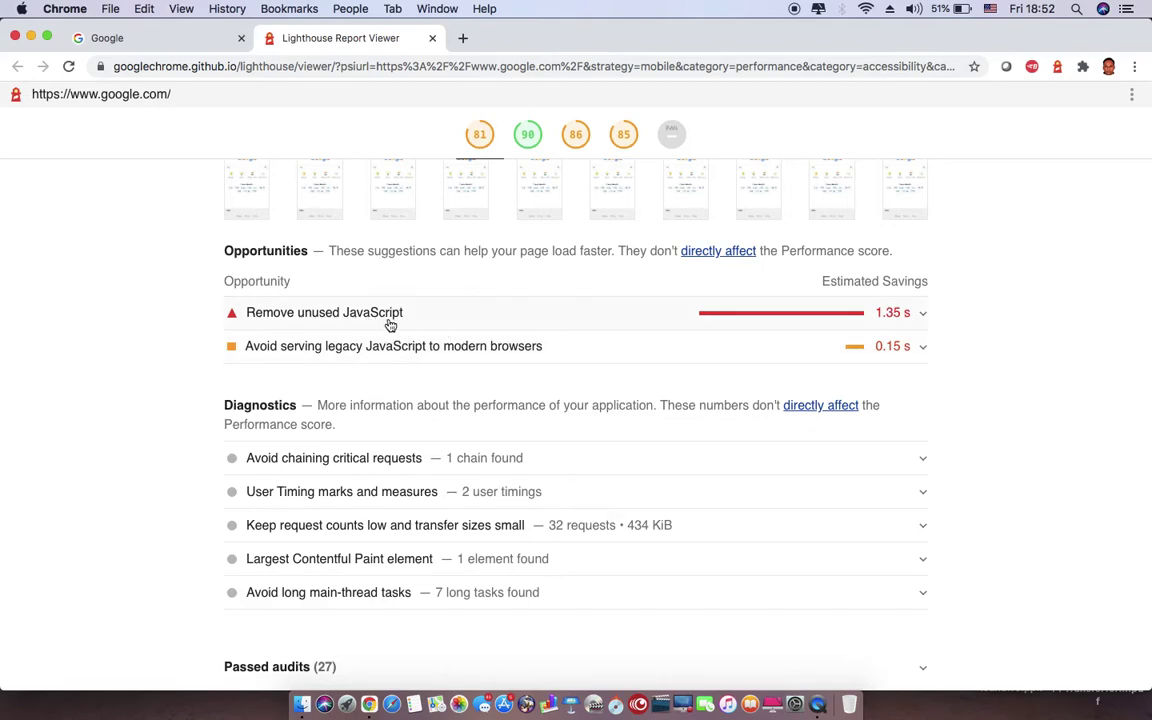
pyautogui.click(922, 314)
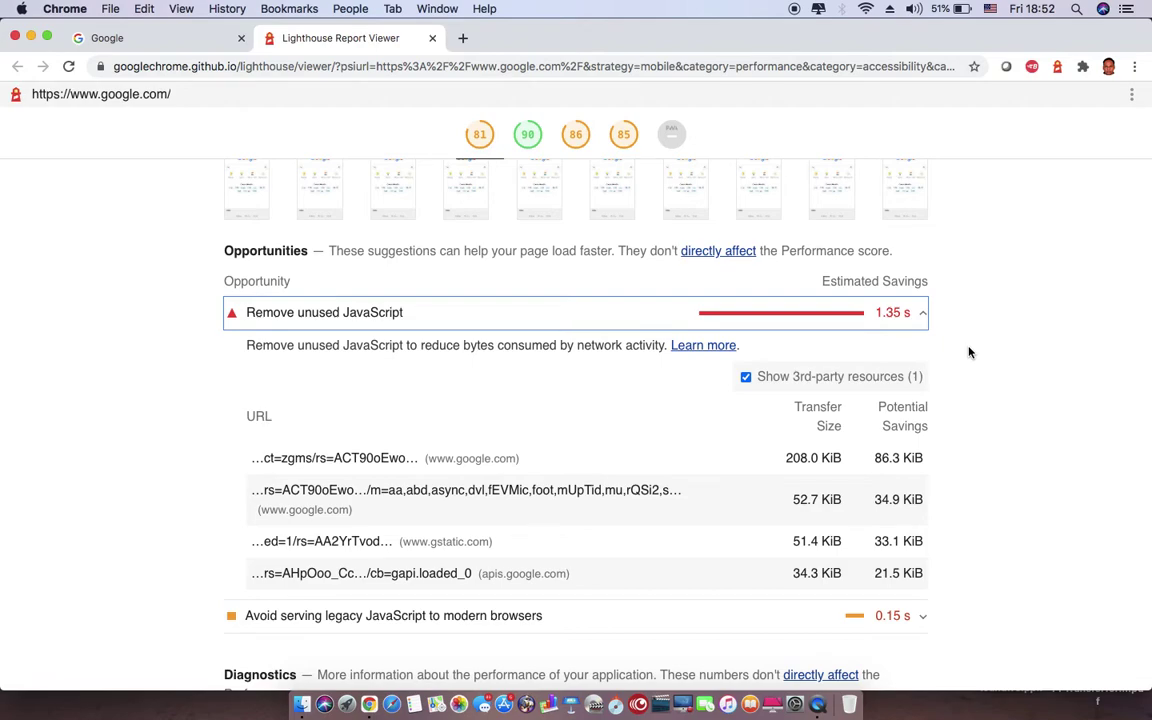
pyautogui.click(921, 315)
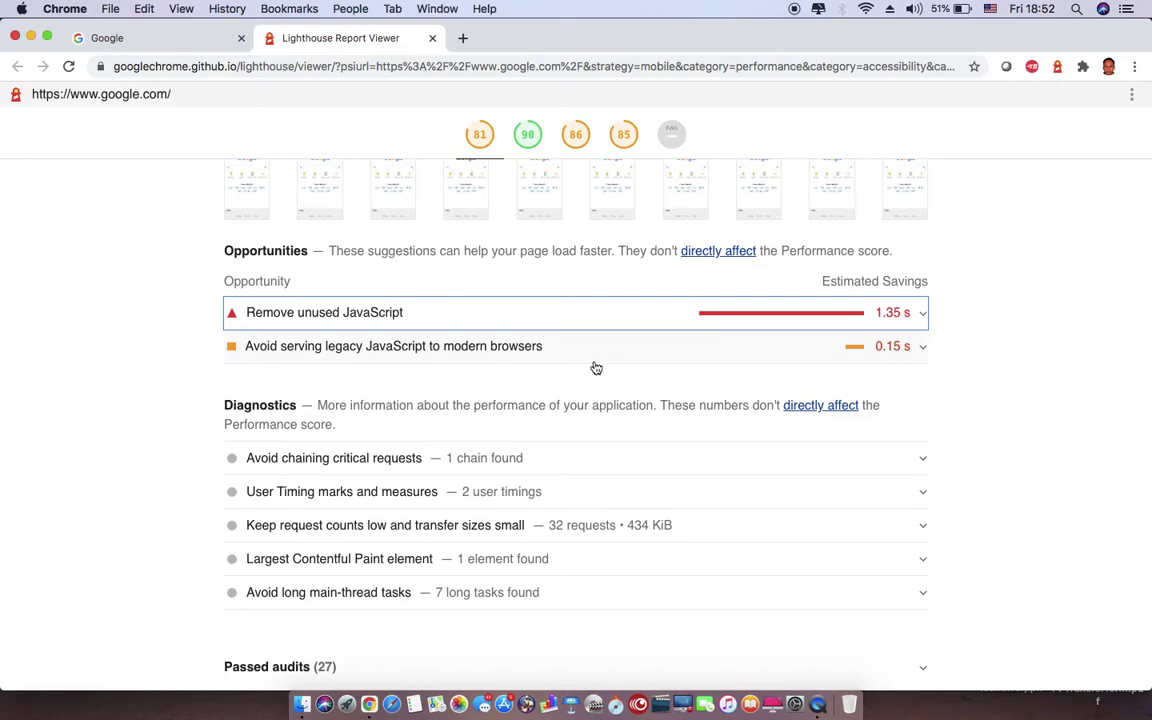
pyautogui.click(923, 350)
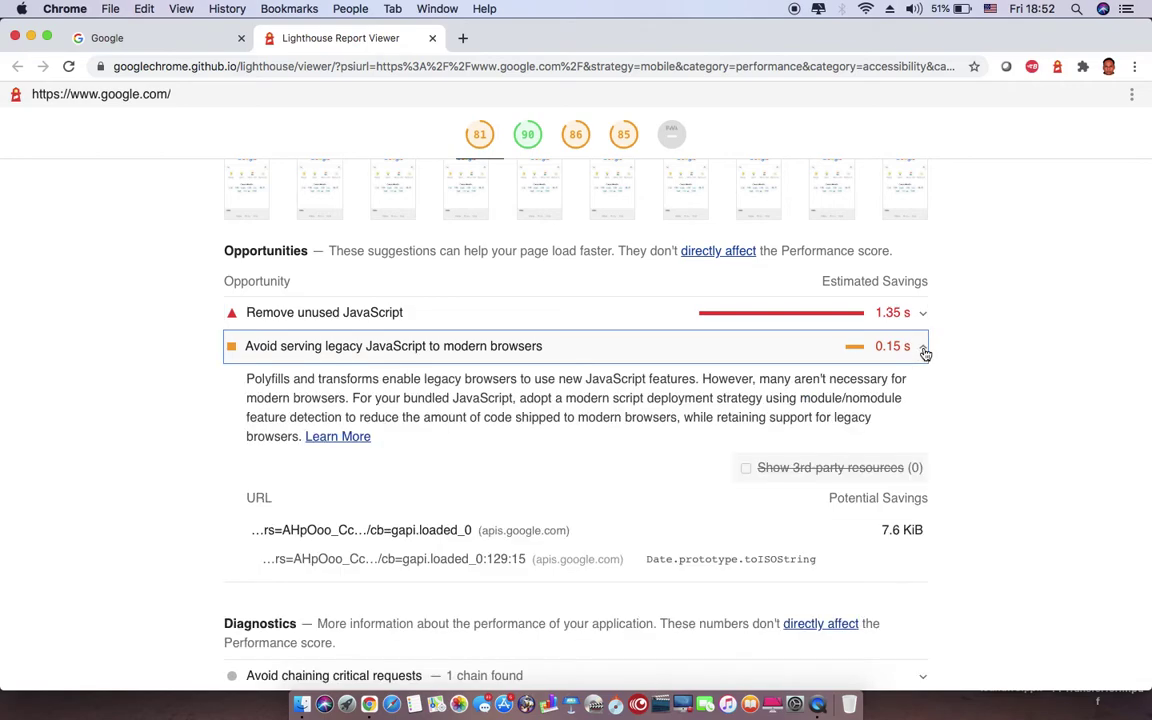
pyautogui.click(920, 345)
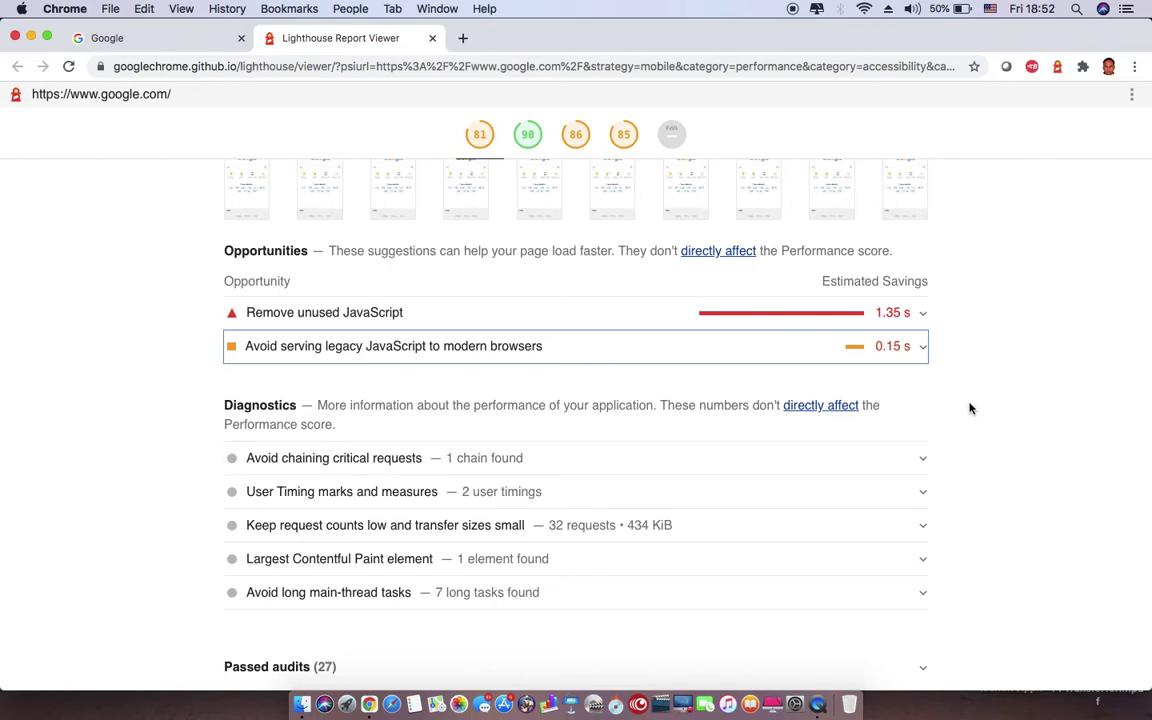
# - Look through the Performance diagnostics and the ARIA, Navigation and Contrast findings in the Accessibility section
pyautogui.scroll(-2, 969, 408)
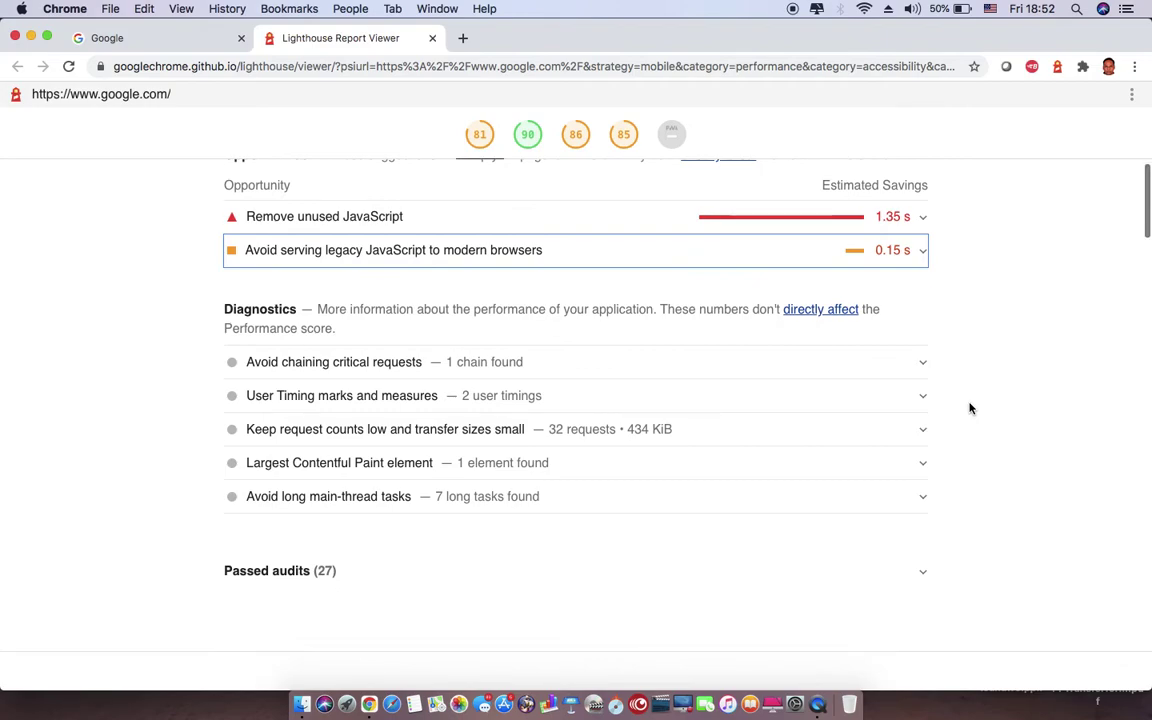
pyautogui.scroll(-3, 969, 408)
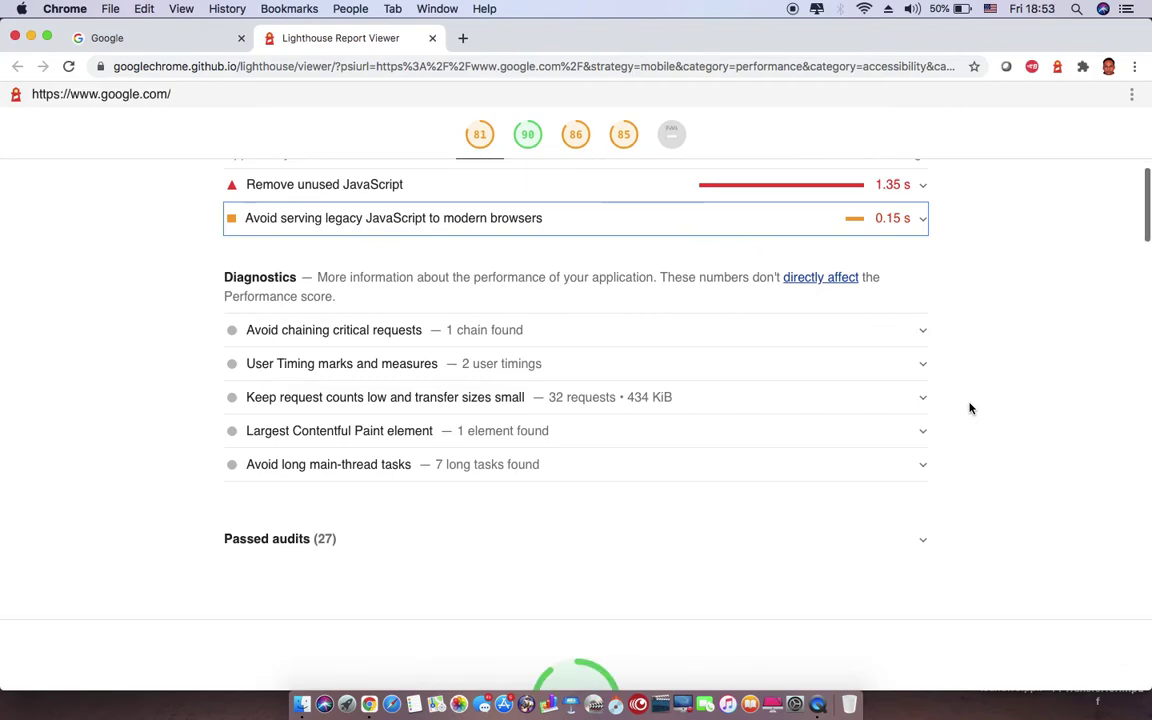
pyautogui.scroll(-6, 969, 408)
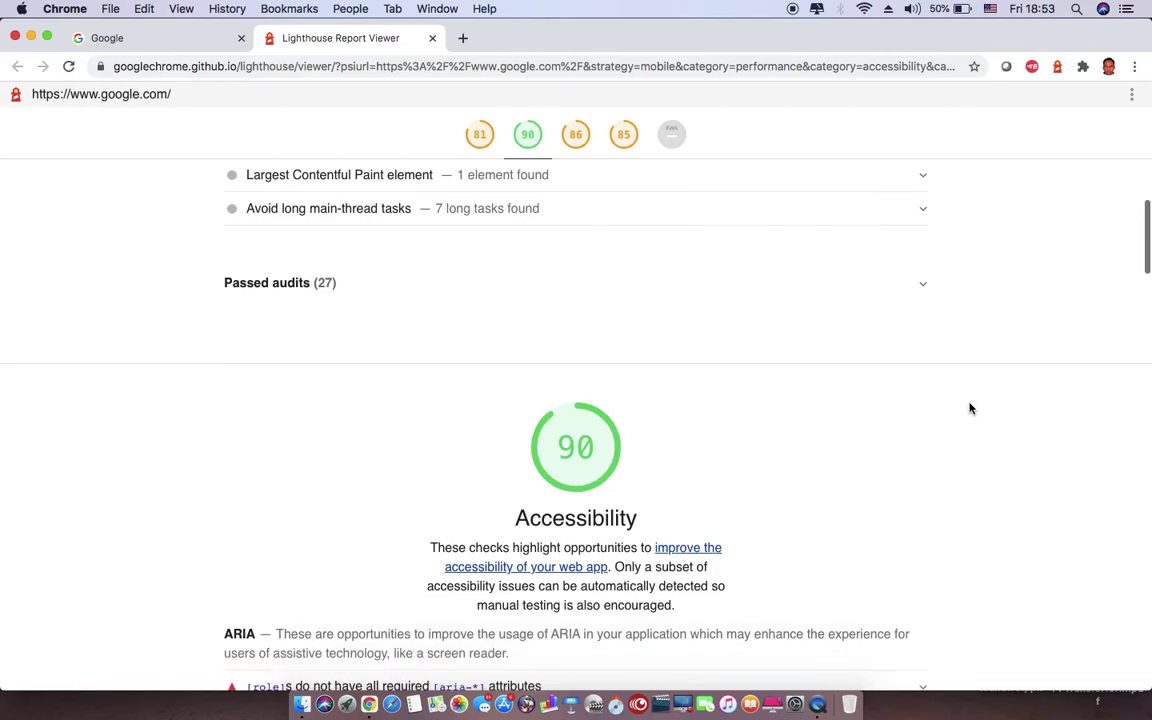
pyautogui.scroll(-2, 969, 408)
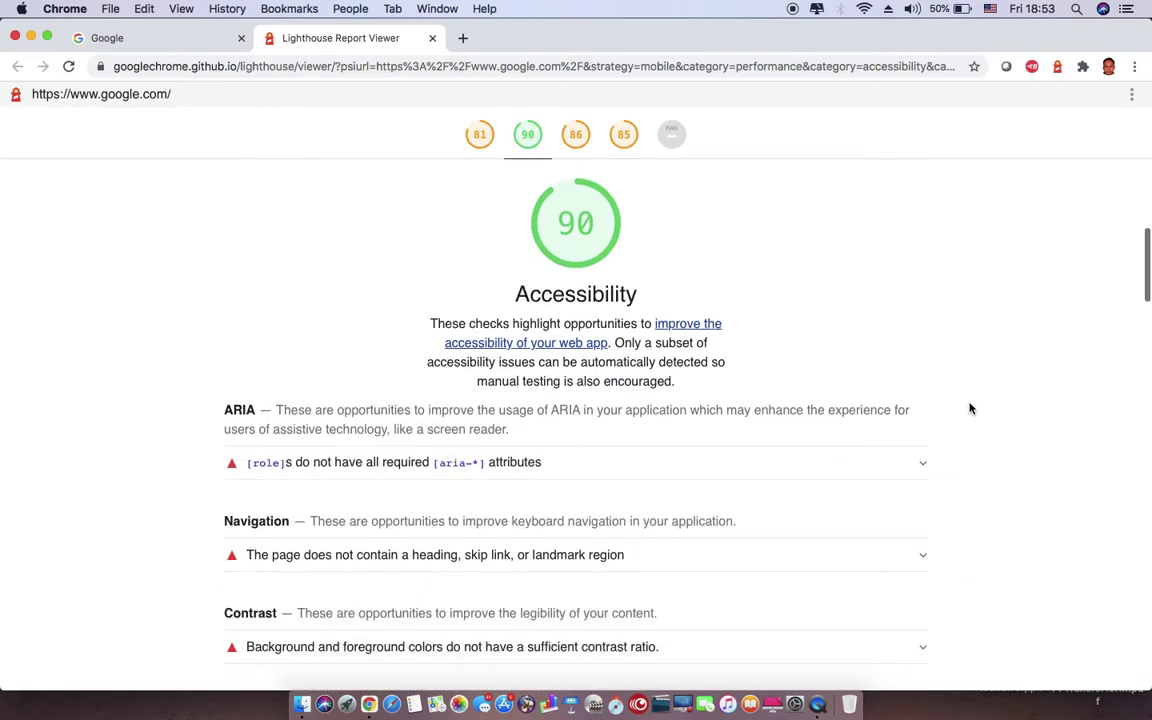
pyautogui.scroll(-1, 969, 408)
pyautogui.scroll(-2, 969, 408)
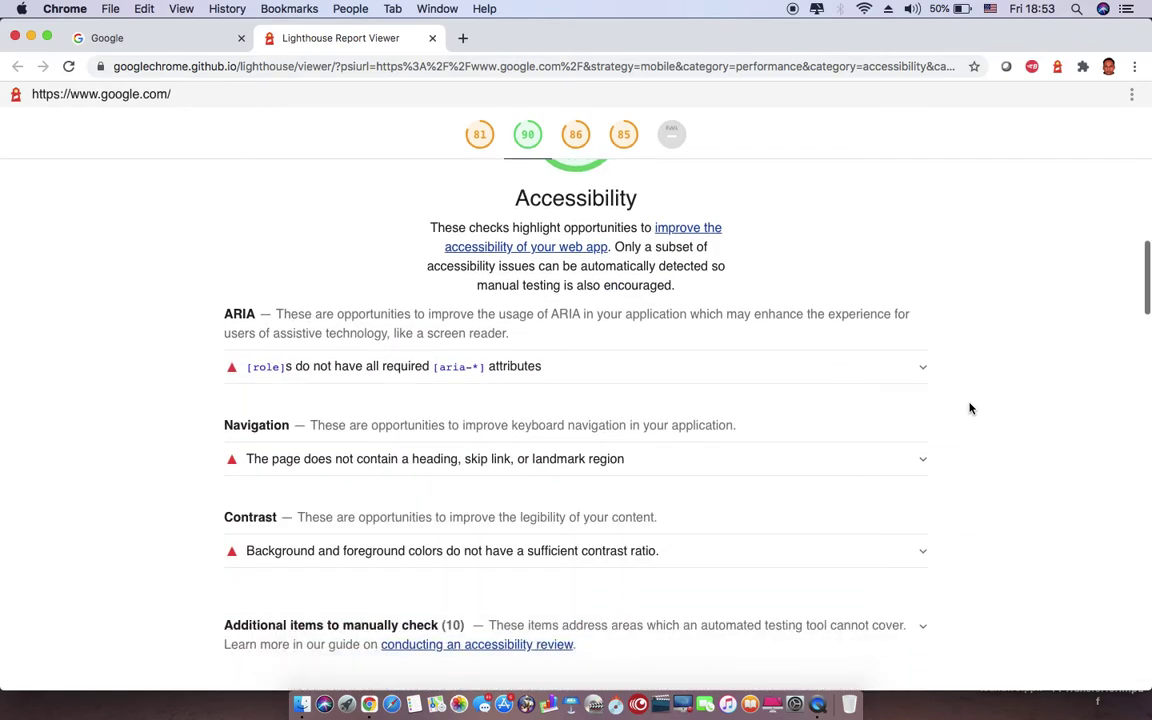
pyautogui.scroll(-1, 969, 408)
pyautogui.scroll(-1, 969, 408)
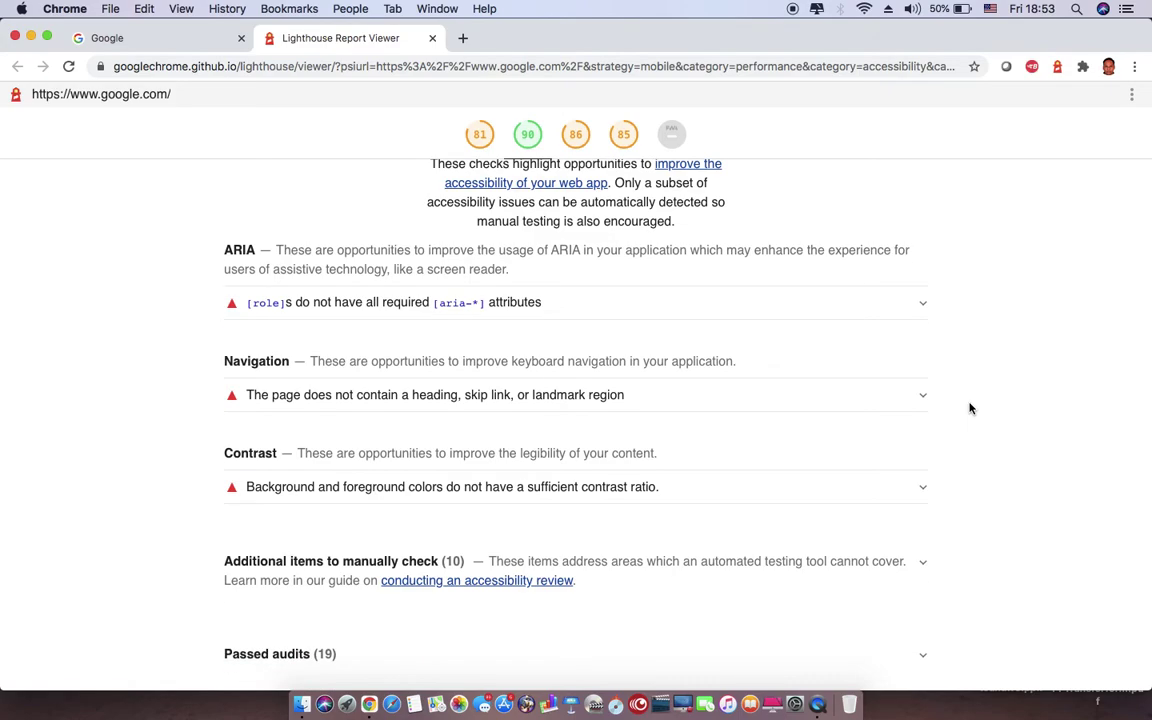
pyautogui.scroll(-5, 969, 408)
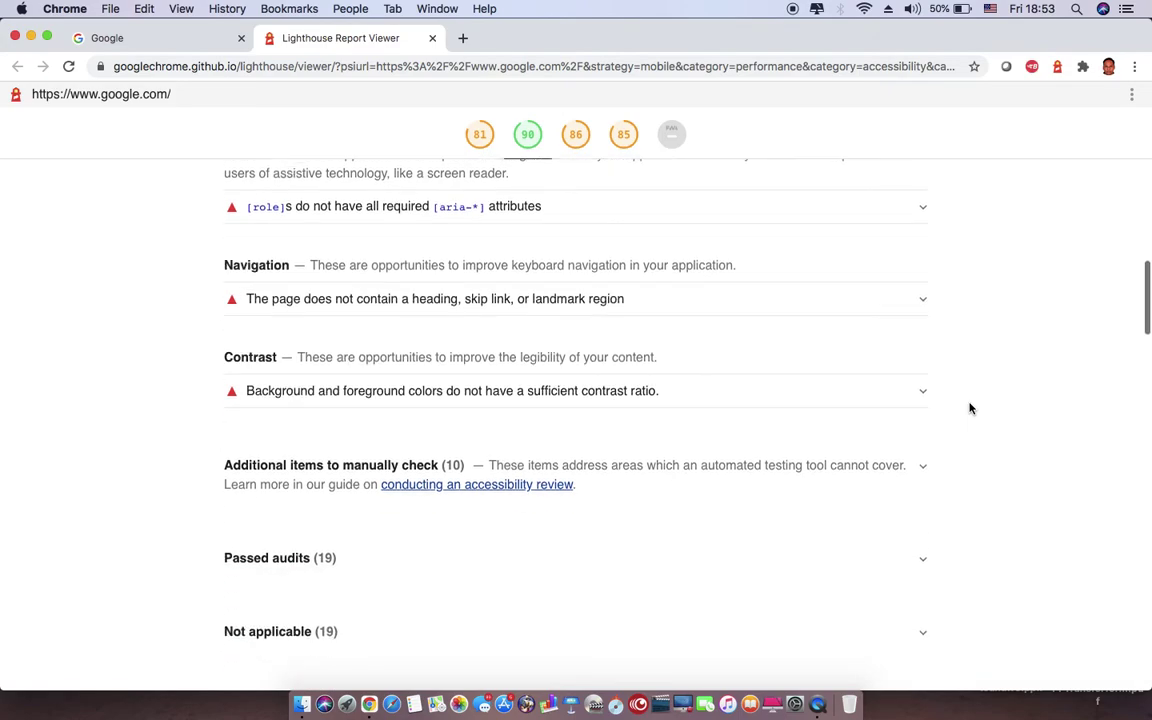
pyautogui.scroll(-3, 969, 408)
# - Go back to the overall category scores, and reexamine the Performance metrics, opportunities and diagnostics
pyautogui.scroll(5, 969, 408)
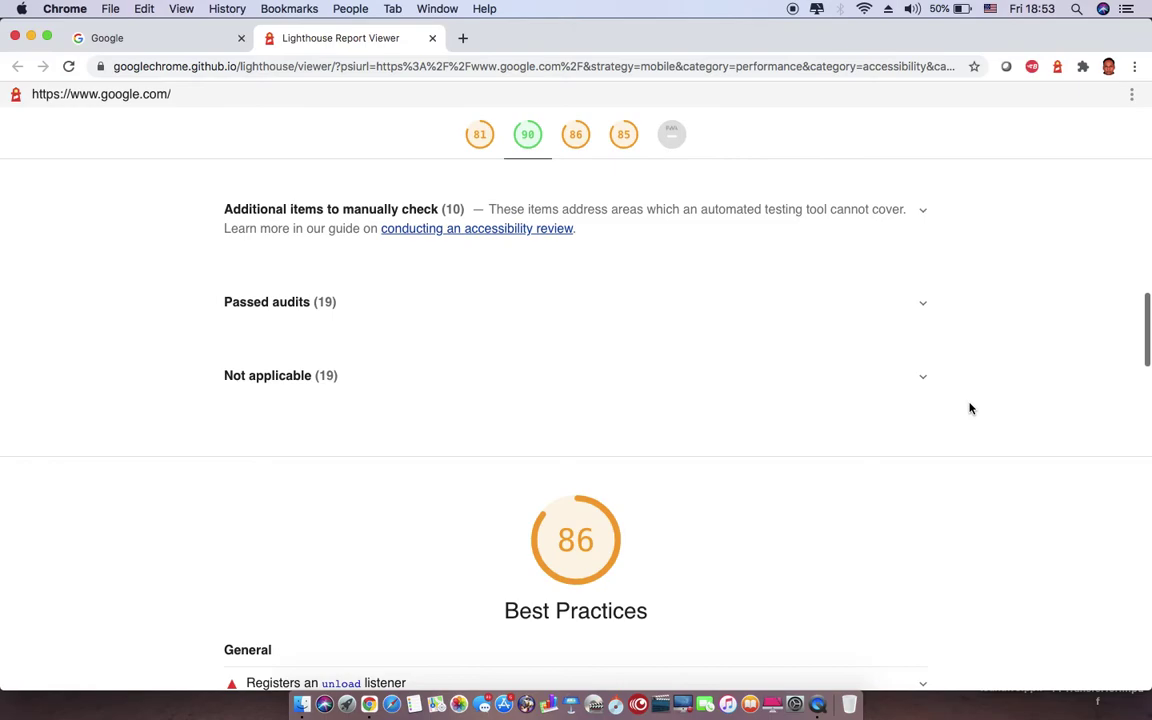
pyautogui.scroll(10, 969, 408)
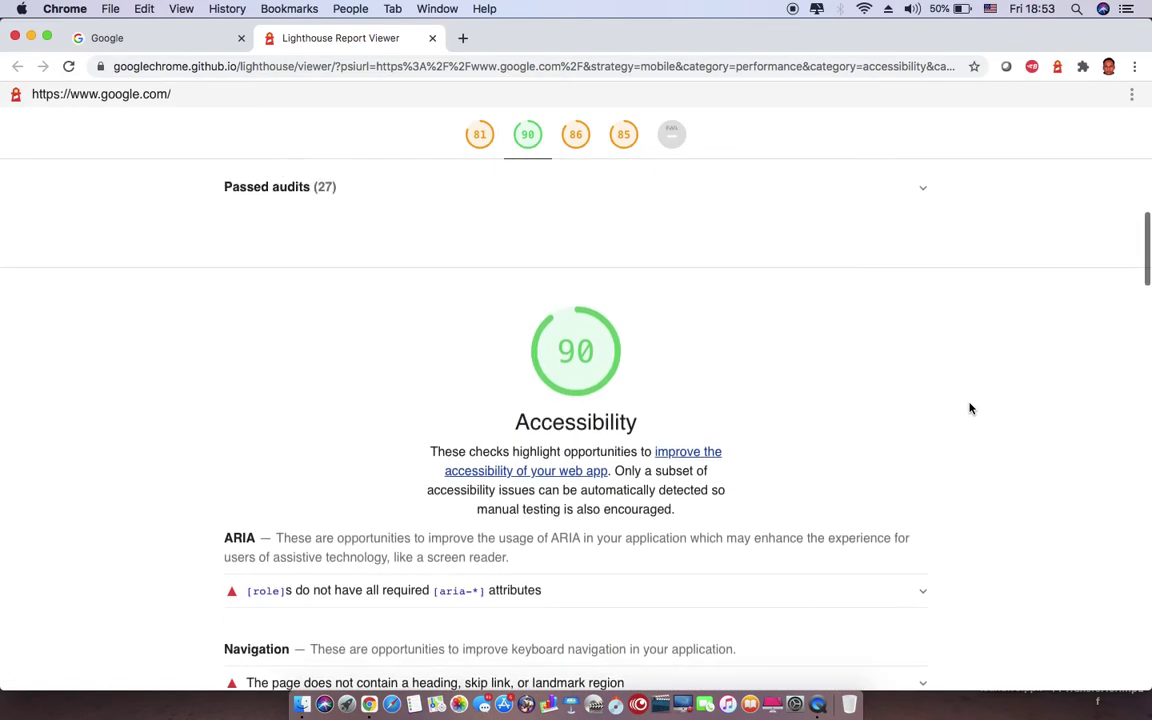
pyautogui.scroll(12, 969, 408)
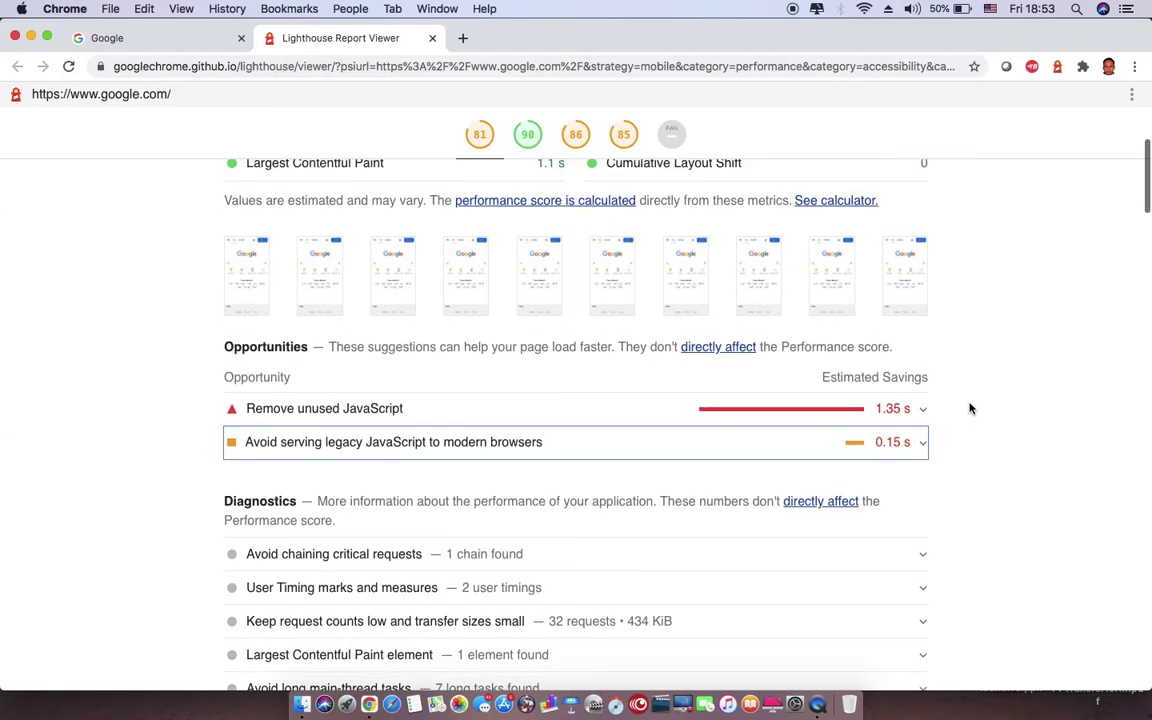
pyautogui.scroll(9, 969, 408)
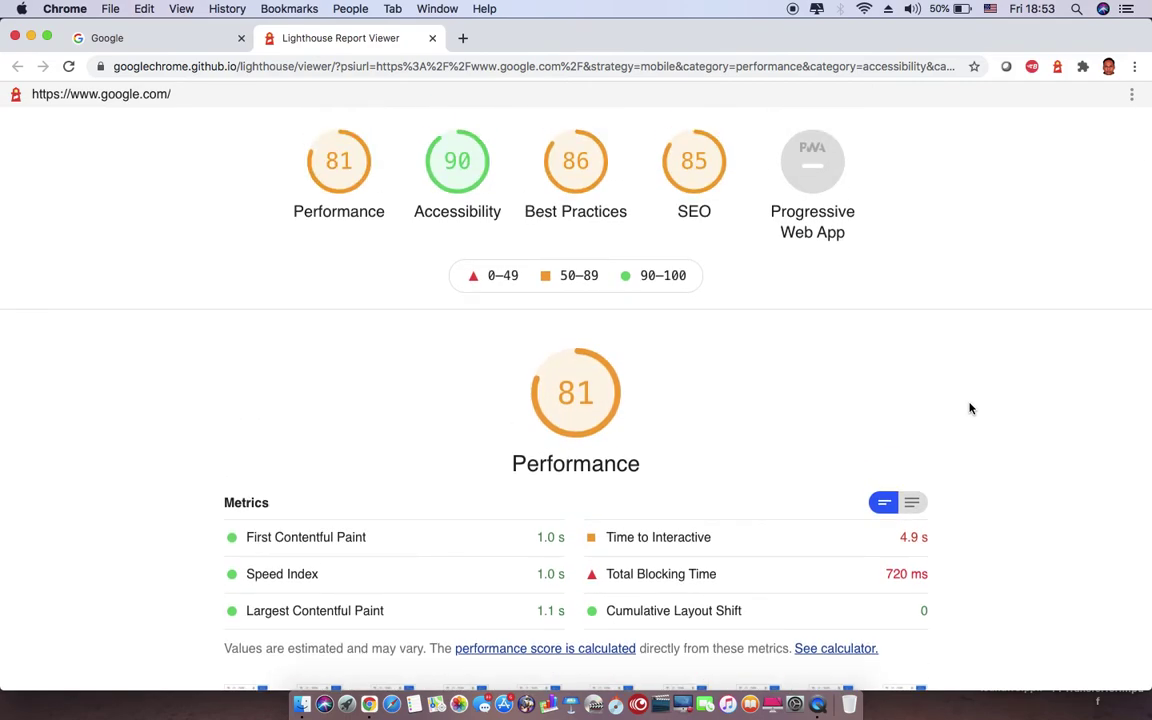
pyautogui.scroll(-6, 969, 408)
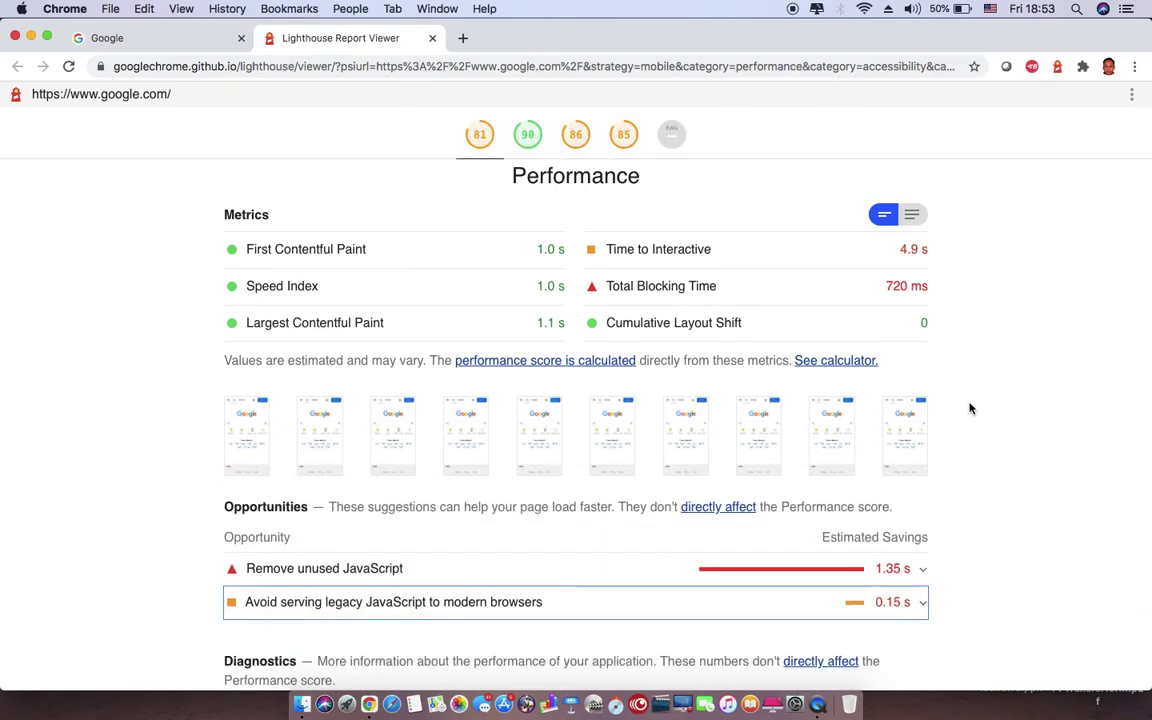
pyautogui.scroll(-2, 969, 408)
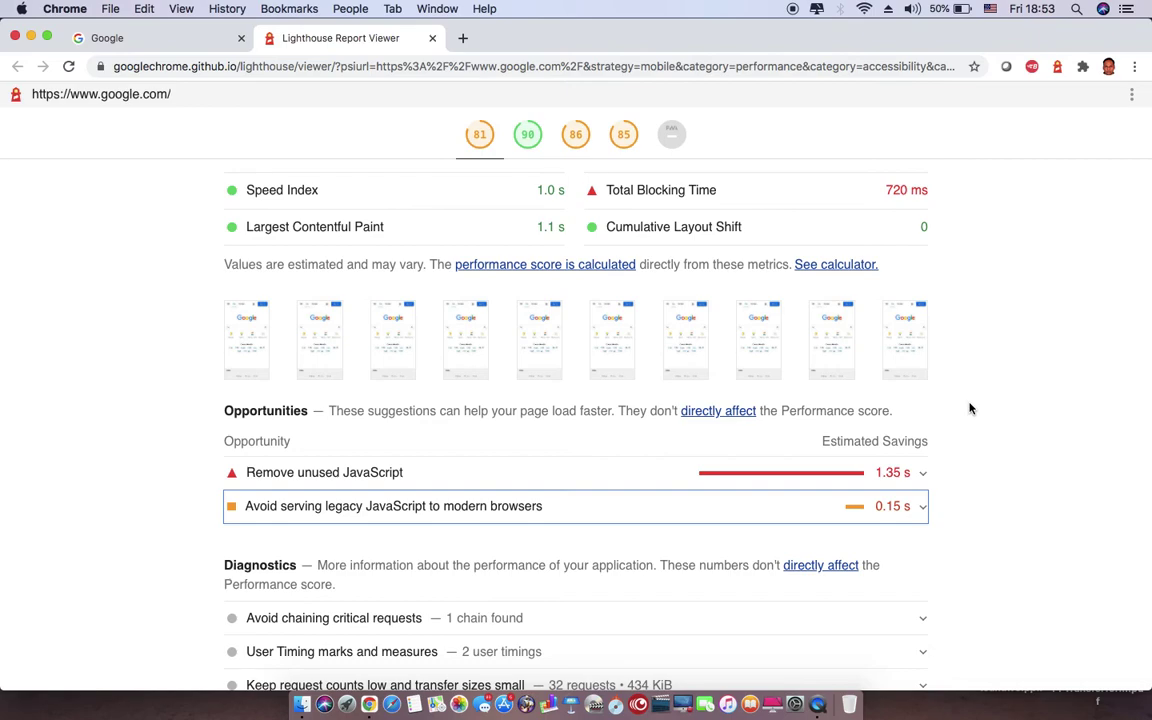
pyautogui.scroll(-1, 969, 408)
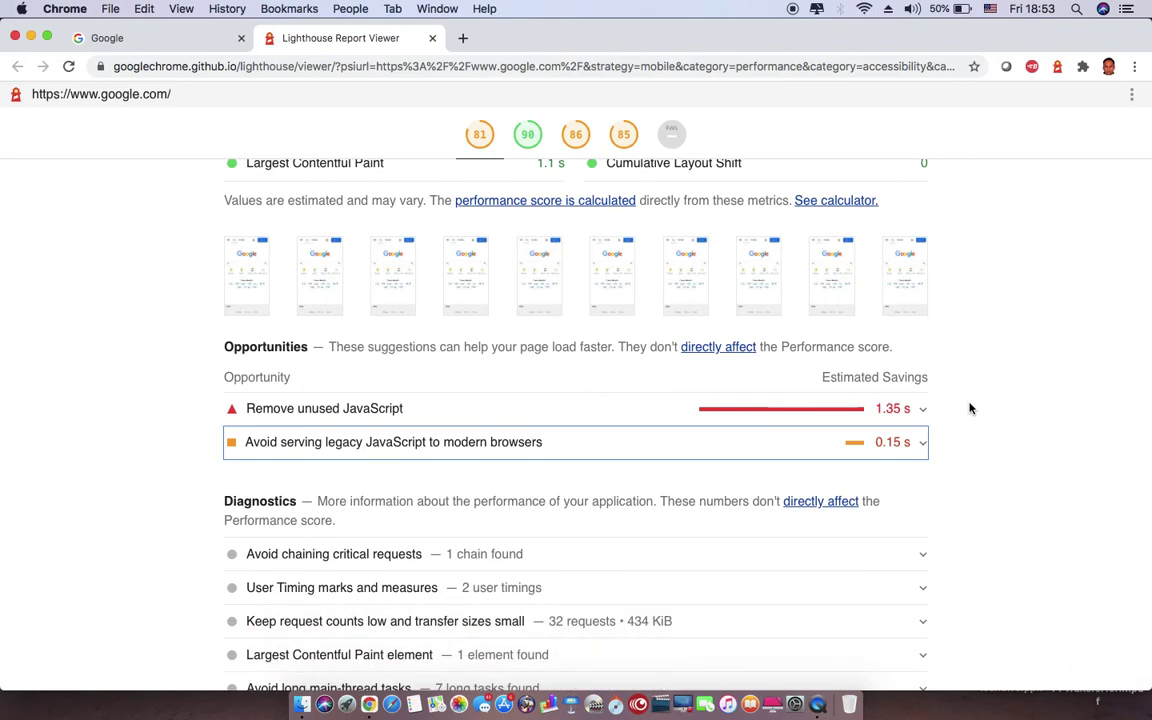
pyautogui.scroll(-1, 969, 408)
pyautogui.scroll(-1, 969, 408)
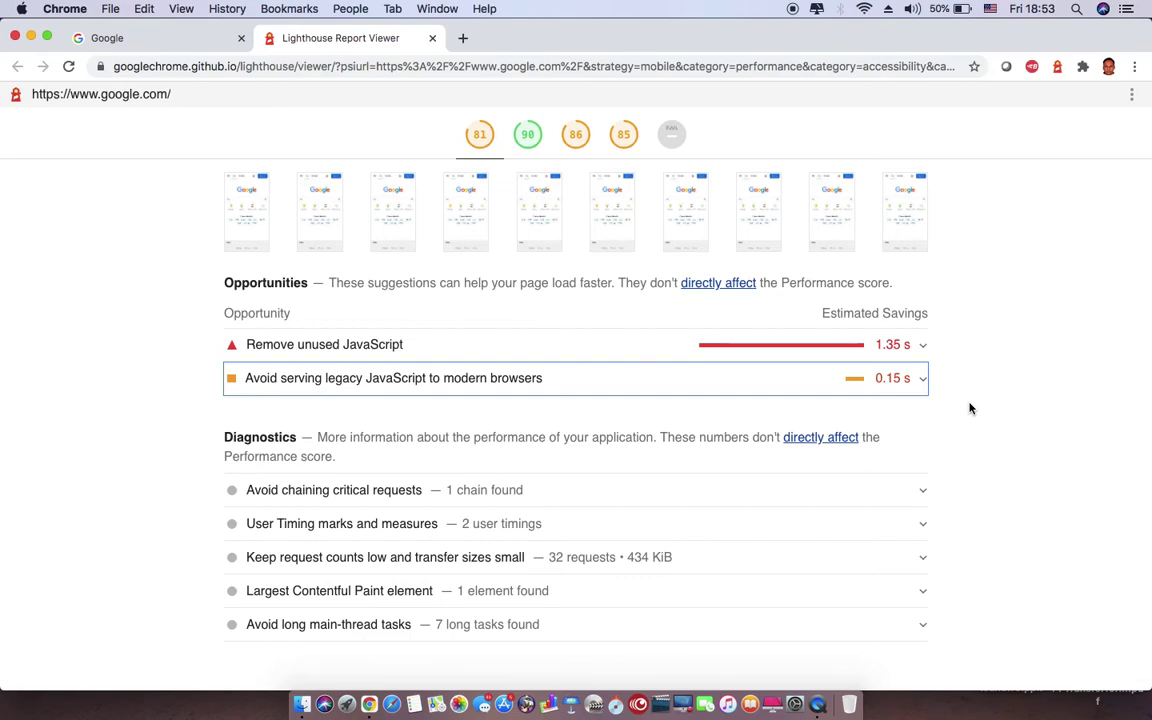
pyautogui.scroll(-2, 969, 408)
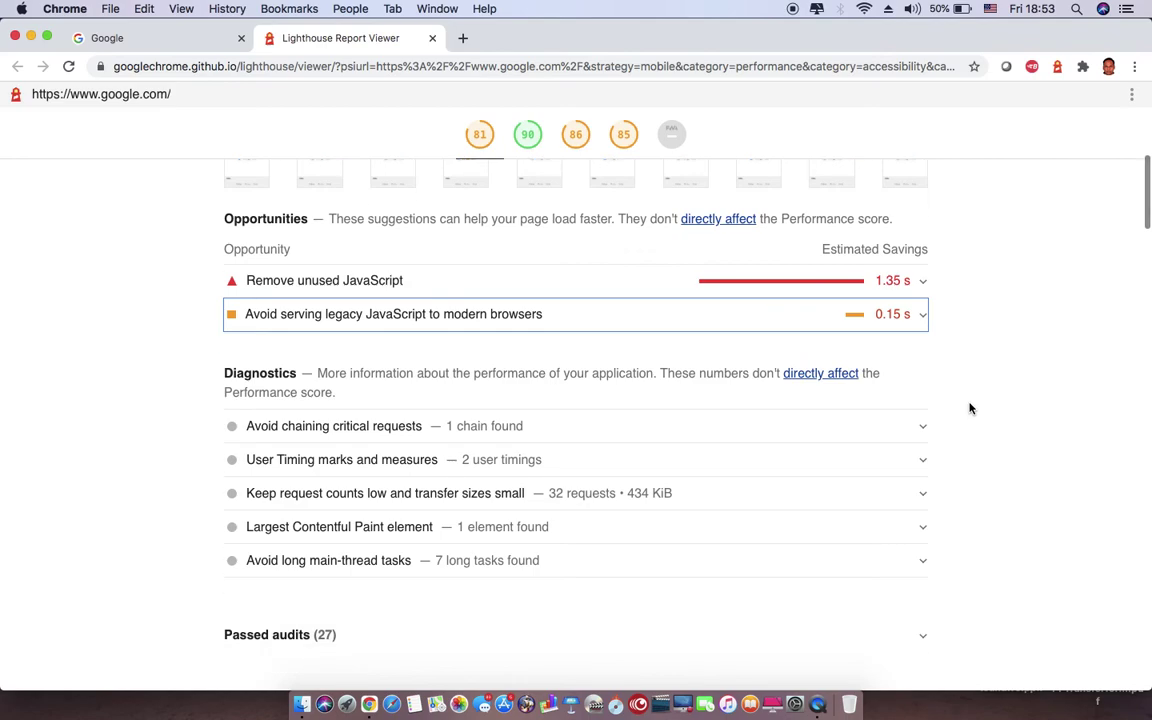
pyautogui.scroll(-1, 969, 408)
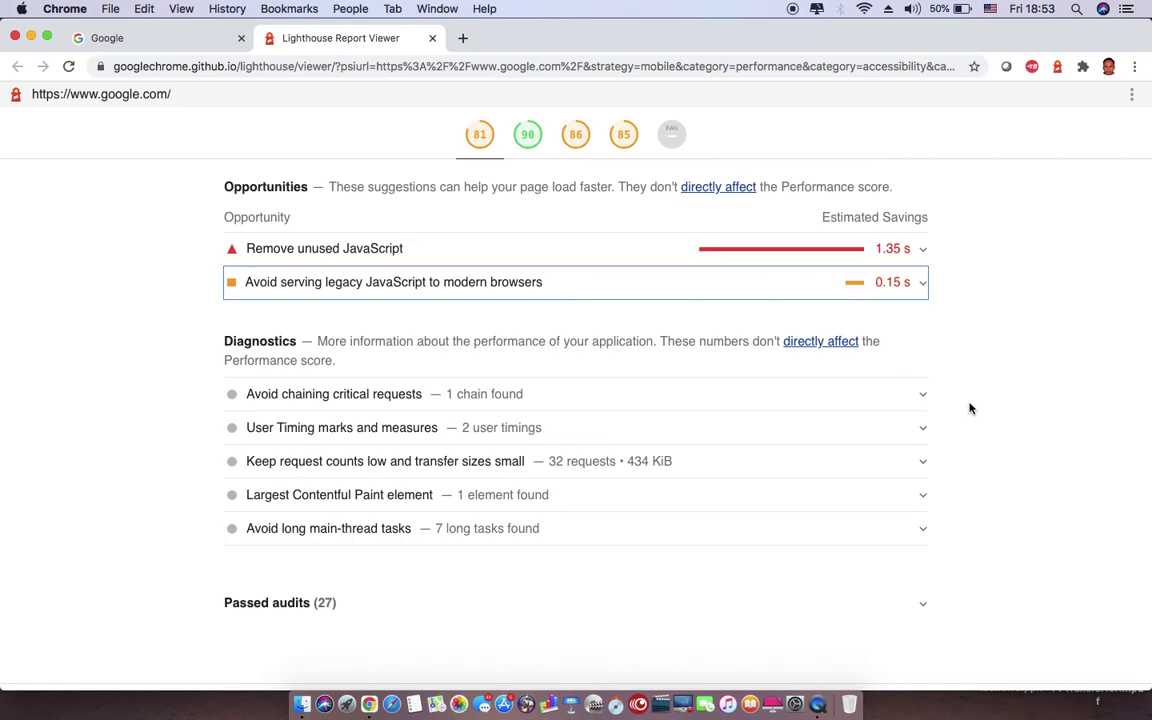
# - Review the Accessibility section's ARIA, Navigation and Contrast issues again
pyautogui.scroll(-5, 969, 408)
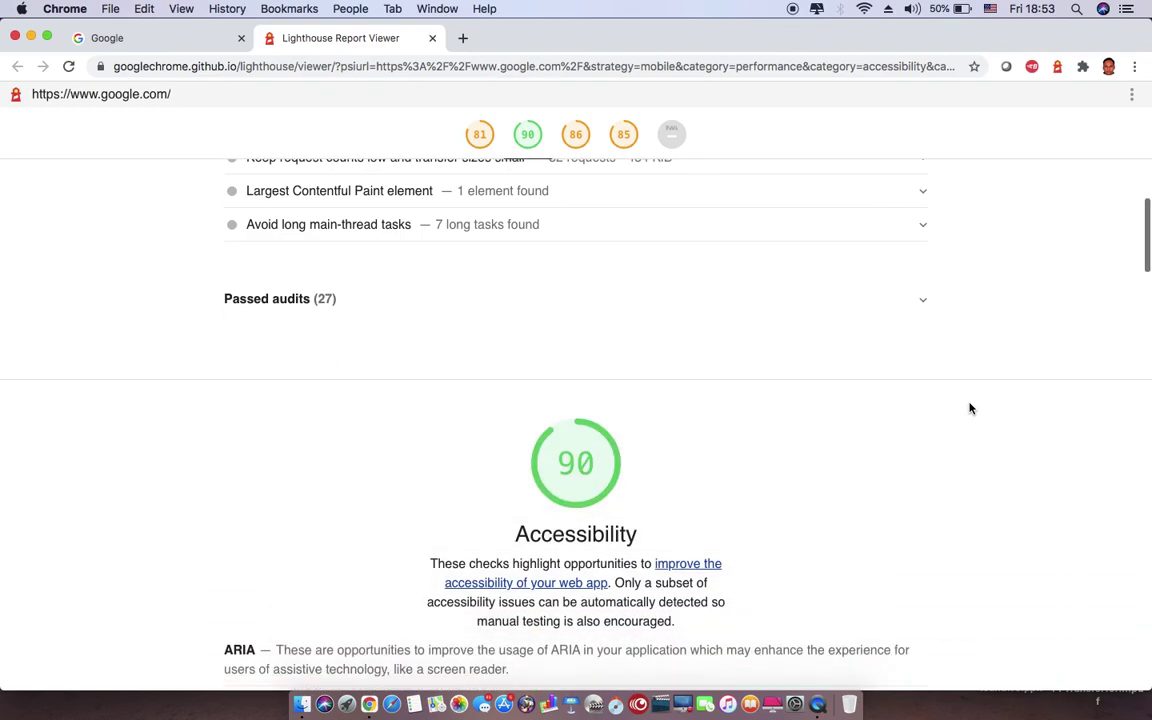
pyautogui.scroll(-3, 969, 408)
pyautogui.scroll(-4, 969, 408)
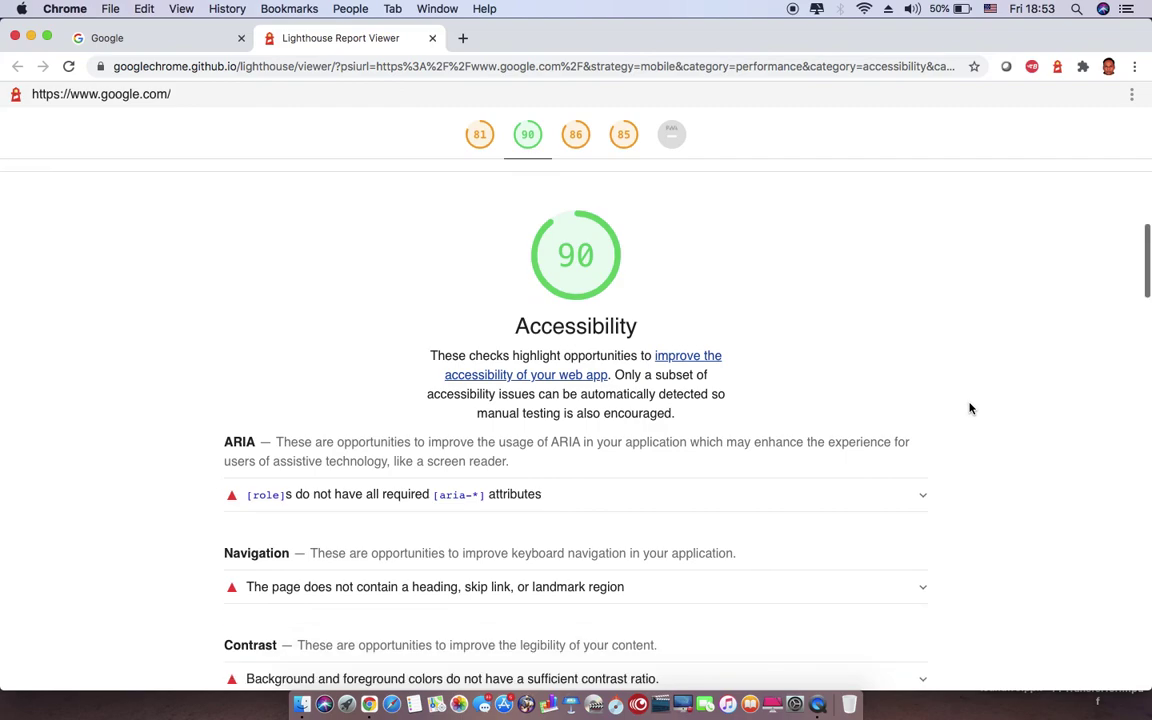
pyautogui.scroll(-3, 969, 408)
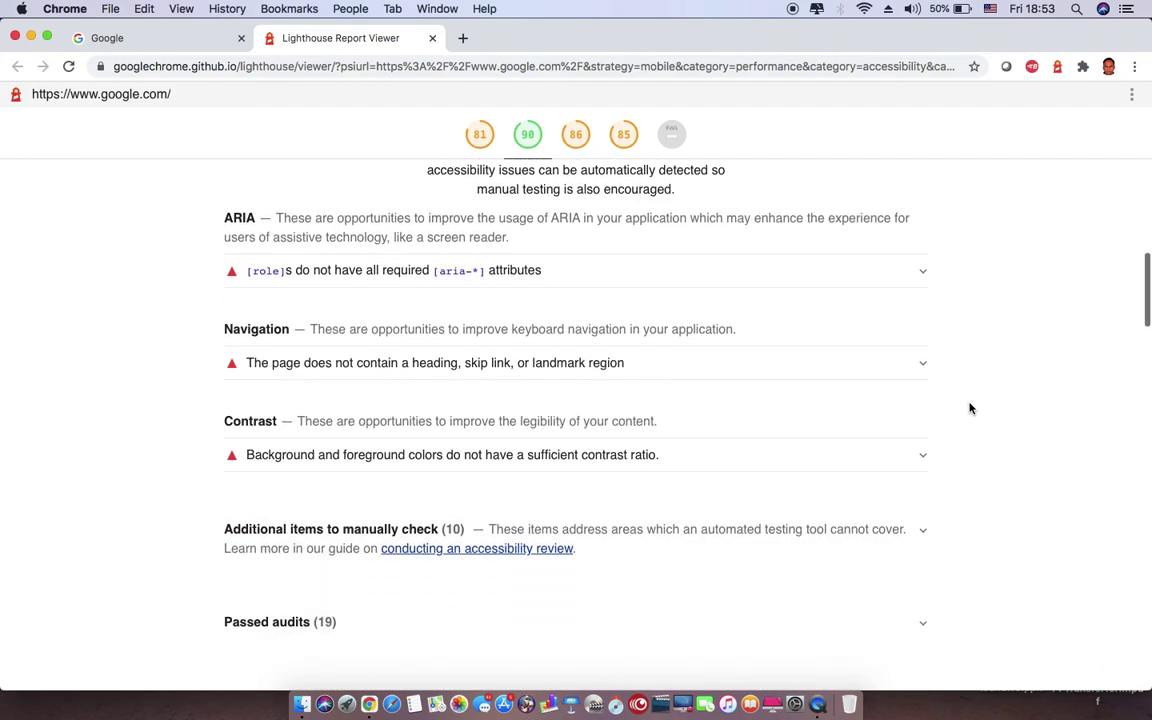